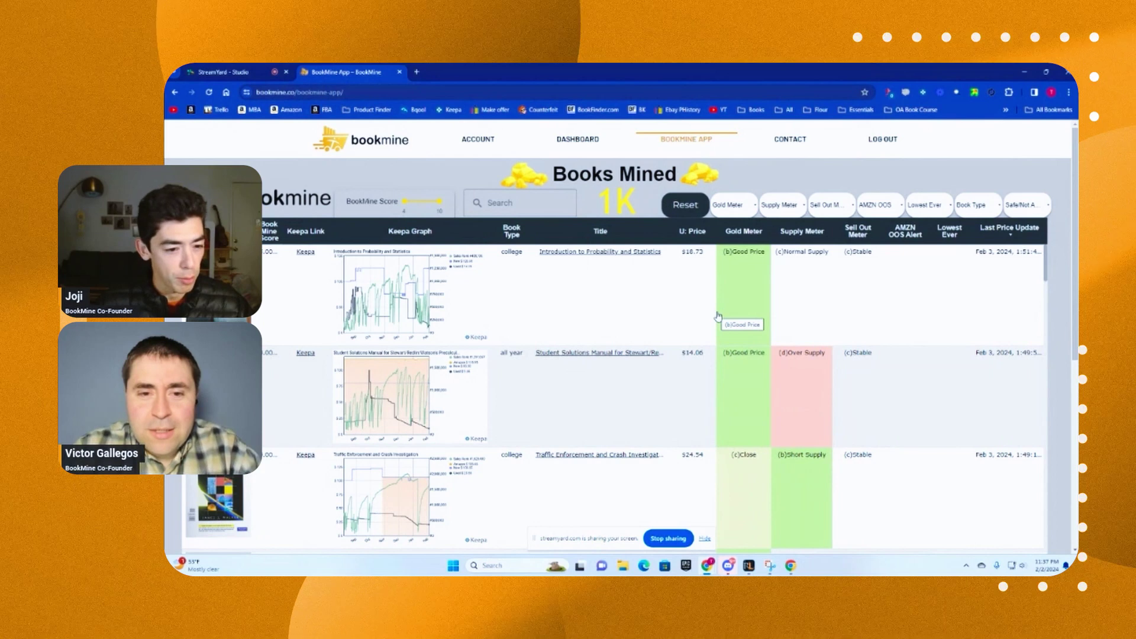
Step: Look over the Keepa graphs for the listed books in the BookMine app
{"action": "scroll", "coordinate": [717, 316], "scroll_direction": "down", "scroll_amount": 3}
{"action": "scroll", "coordinate": [668, 334], "scroll_direction": "up", "scroll_amount": 3}
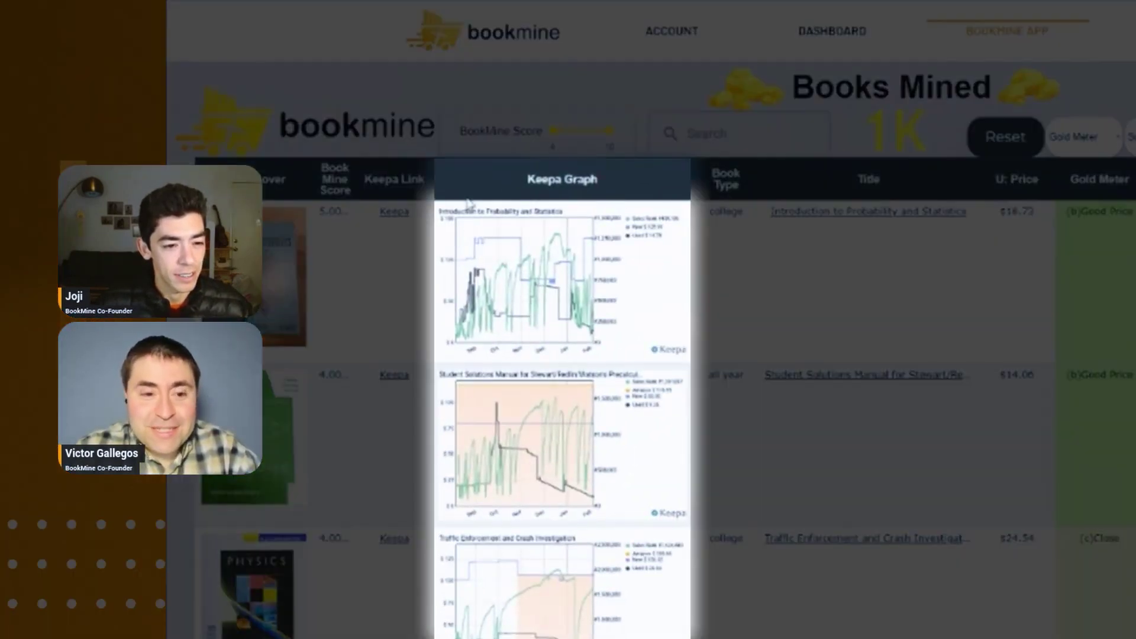
{"action": "scroll", "coordinate": [572, 317], "scroll_direction": "down", "scroll_amount": 2}
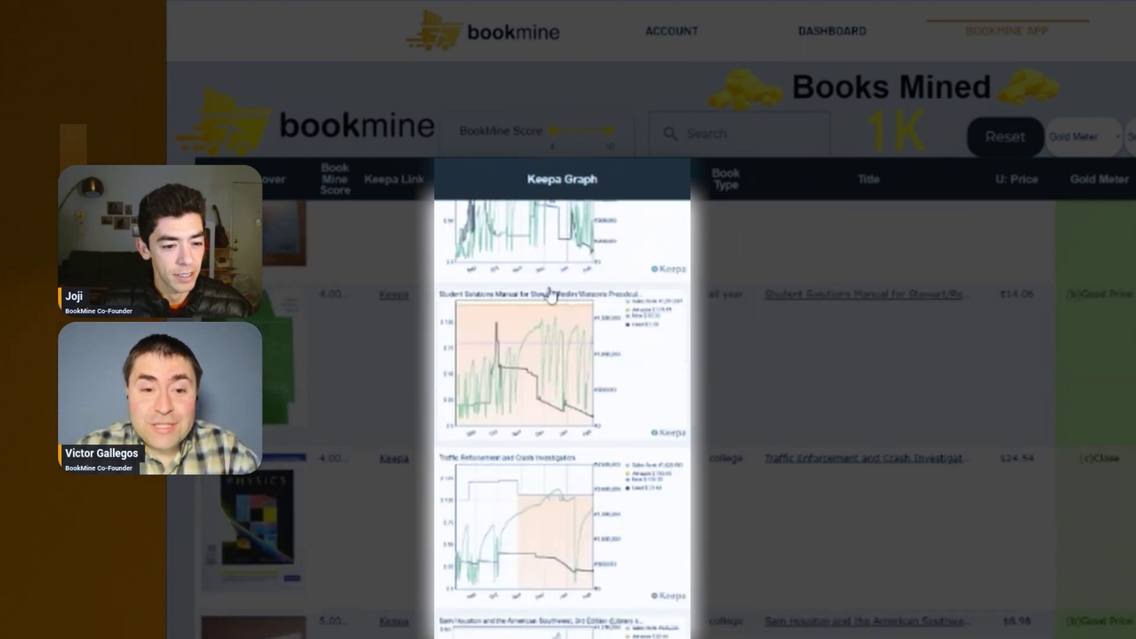
{"action": "scroll", "coordinate": [586, 414], "scroll_direction": "up", "scroll_amount": 2}
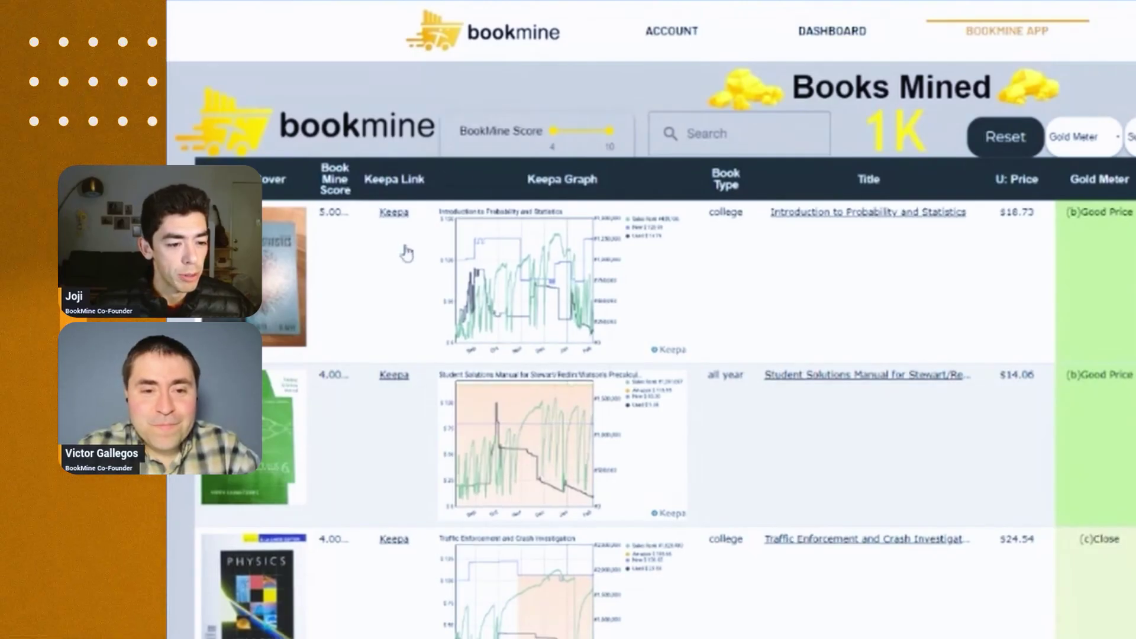
Step: Open the Keepa page for Introduction to Probability and Statistics and examine its Amazon price history chart
{"action": "scroll", "coordinate": [407, 253], "scroll_direction": "down", "scroll_amount": 5}
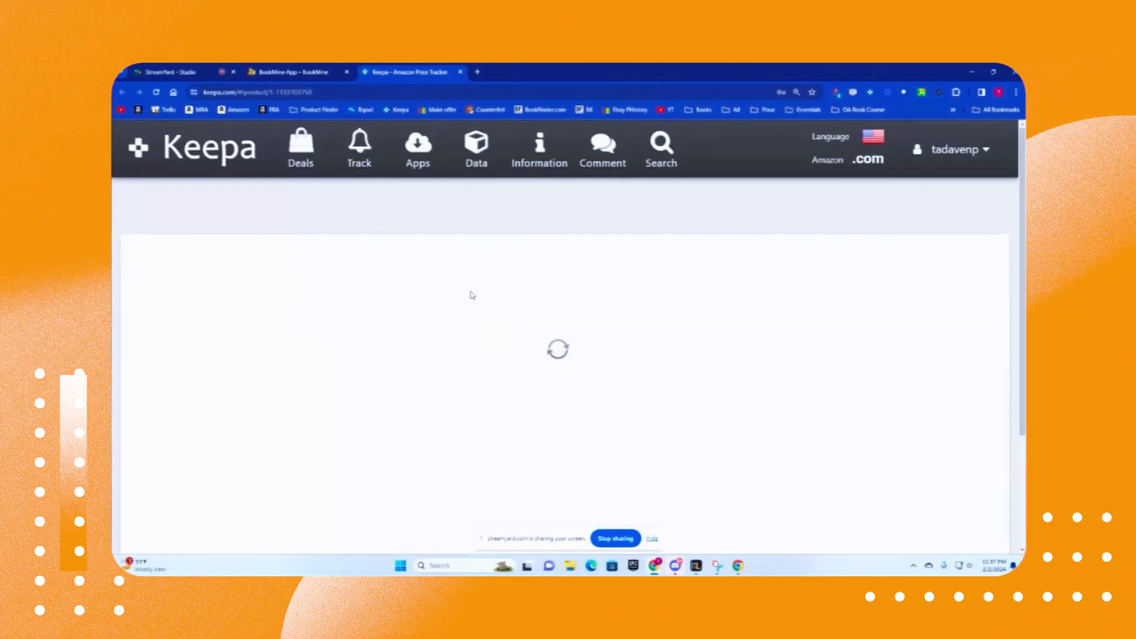
{"action": "scroll", "coordinate": [572, 320], "scroll_direction": "down", "scroll_amount": 3}
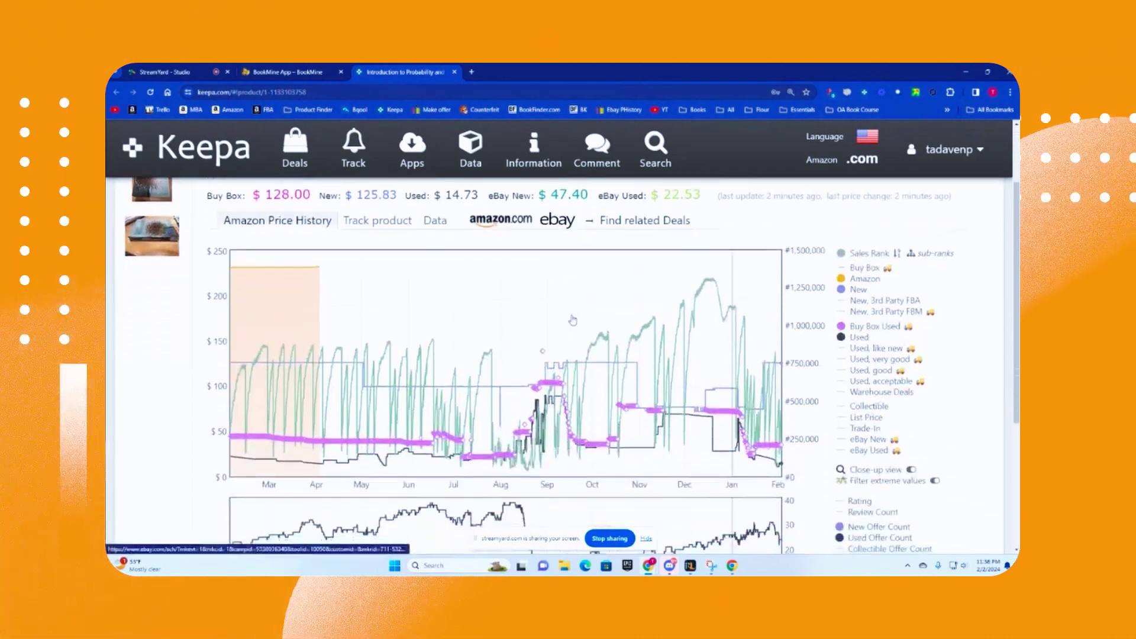
{"action": "scroll", "coordinate": [619, 334], "scroll_direction": "up", "scroll_amount": 2}
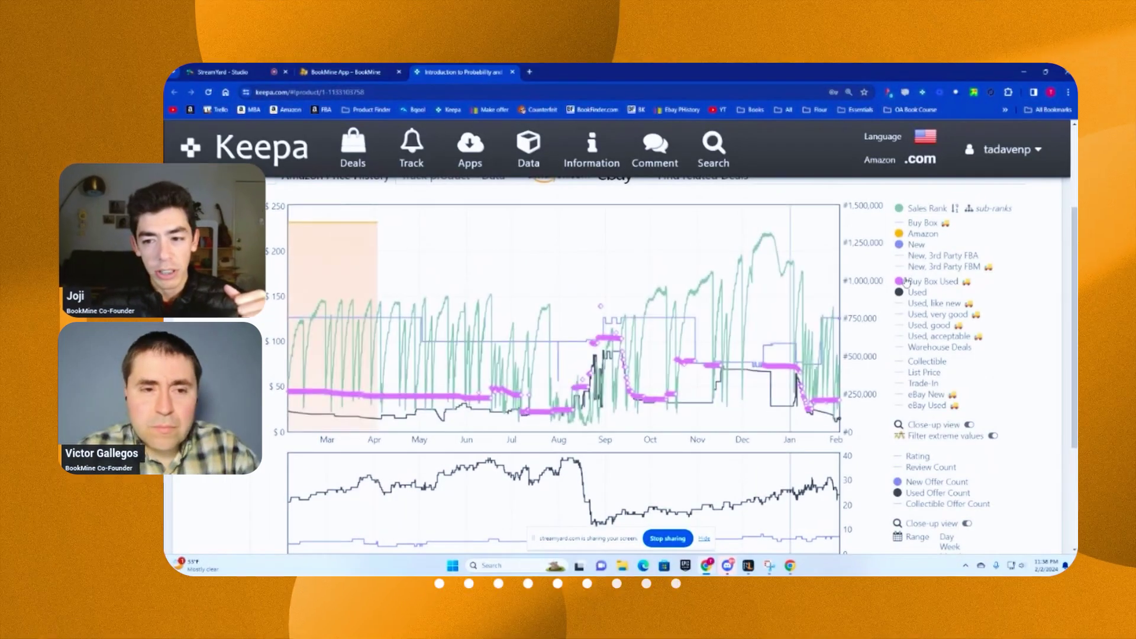
Step: Hide the price series, including Buy Box Used, on the textbook's Keepa chart, leaving Sales Rank displayed
{"action": "left_click", "coordinate": [911, 286]}
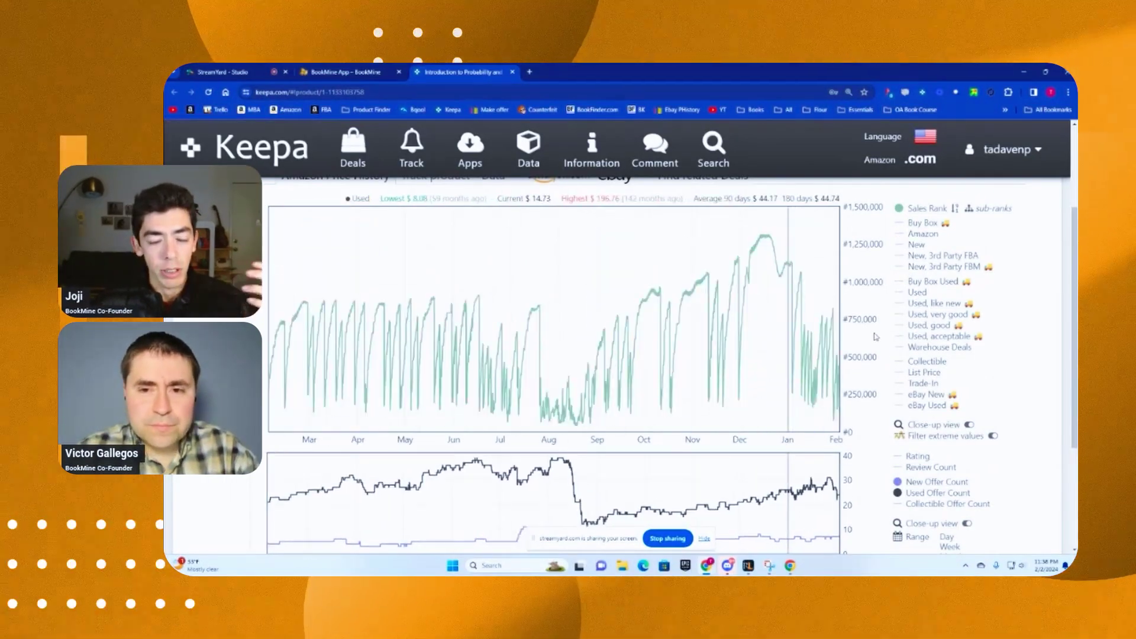
{"action": "scroll", "coordinate": [881, 332], "scroll_direction": "up", "scroll_amount": 1}
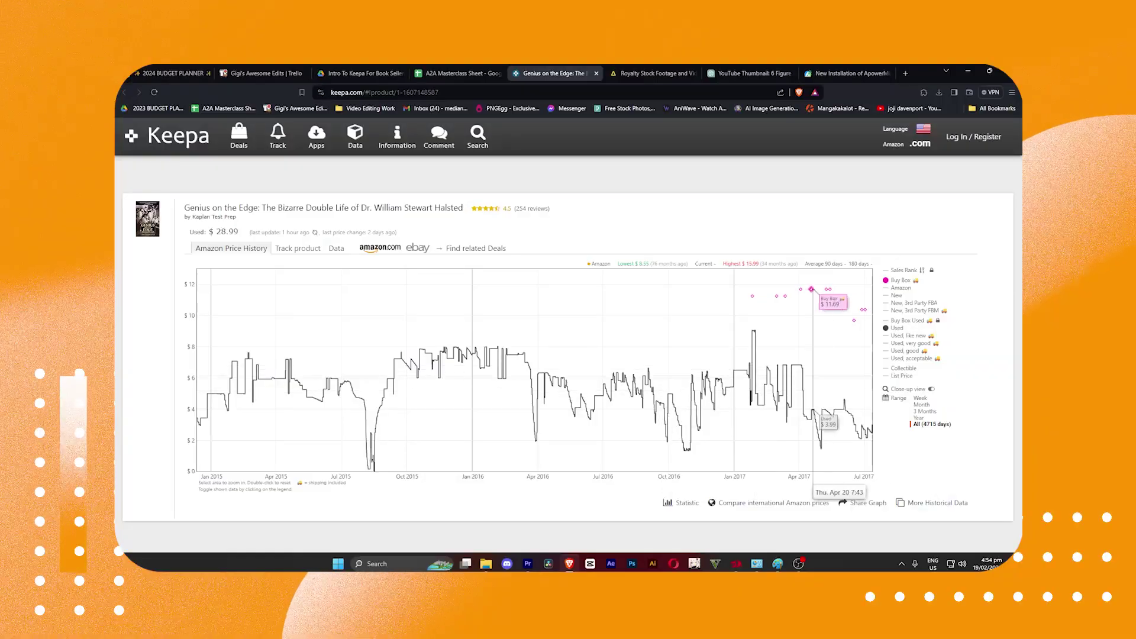
Step: Toggle the Amazon series on the logged-out Keepa chart and try to enable the locked Sales Rank series
{"action": "left_click", "coordinate": [901, 287]}
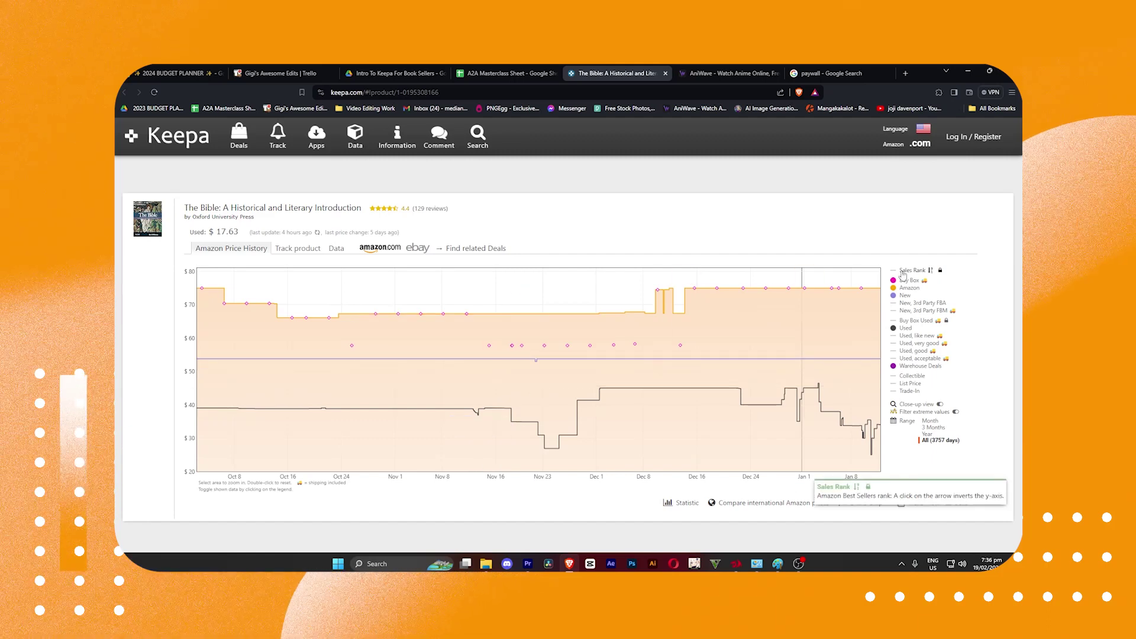
{"action": "left_click", "coordinate": [902, 272]}
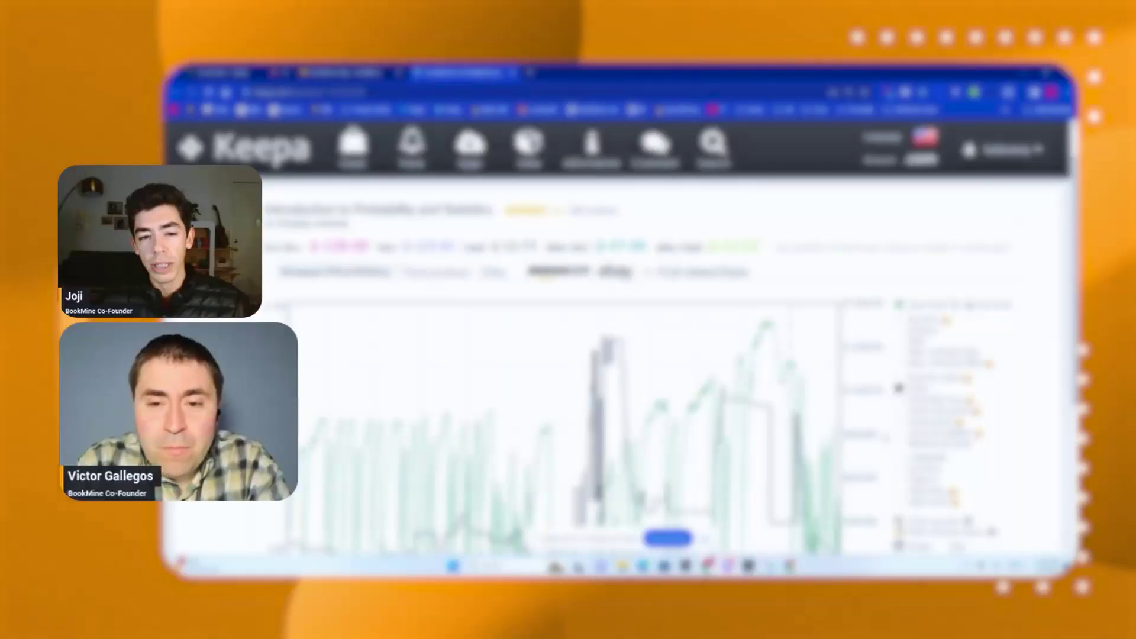
Step: Hide the Sales Rank series on the Introduction to Probability and Statistics chart, leaving only the Used price
{"action": "scroll", "coordinate": [618, 355], "scroll_direction": "down", "scroll_amount": 3}
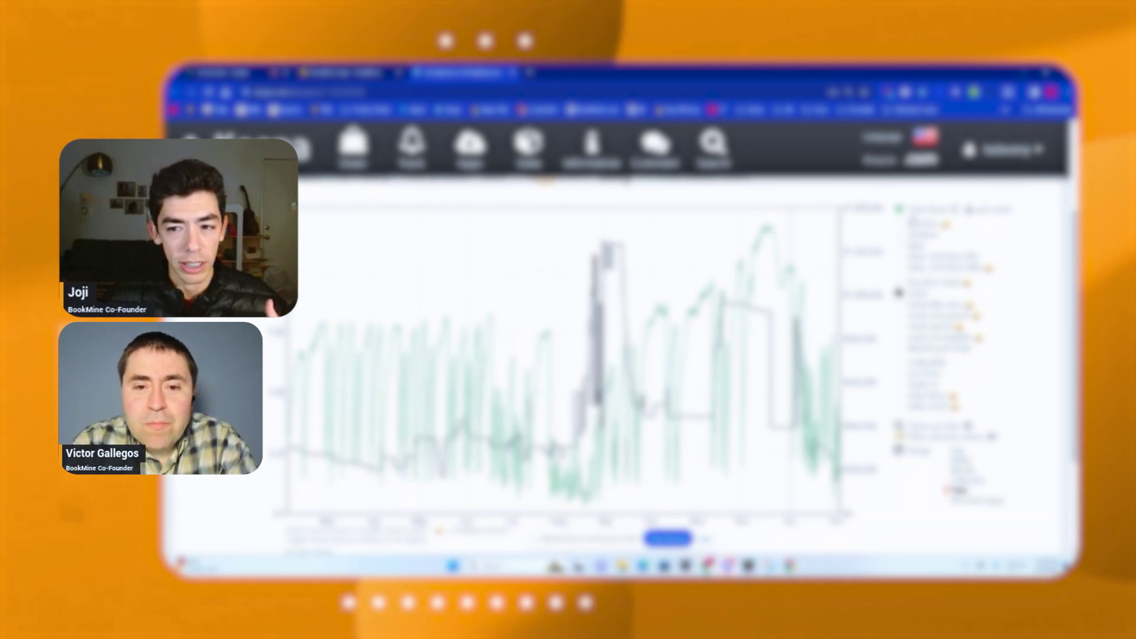
{"action": "left_click", "coordinate": [898, 208]}
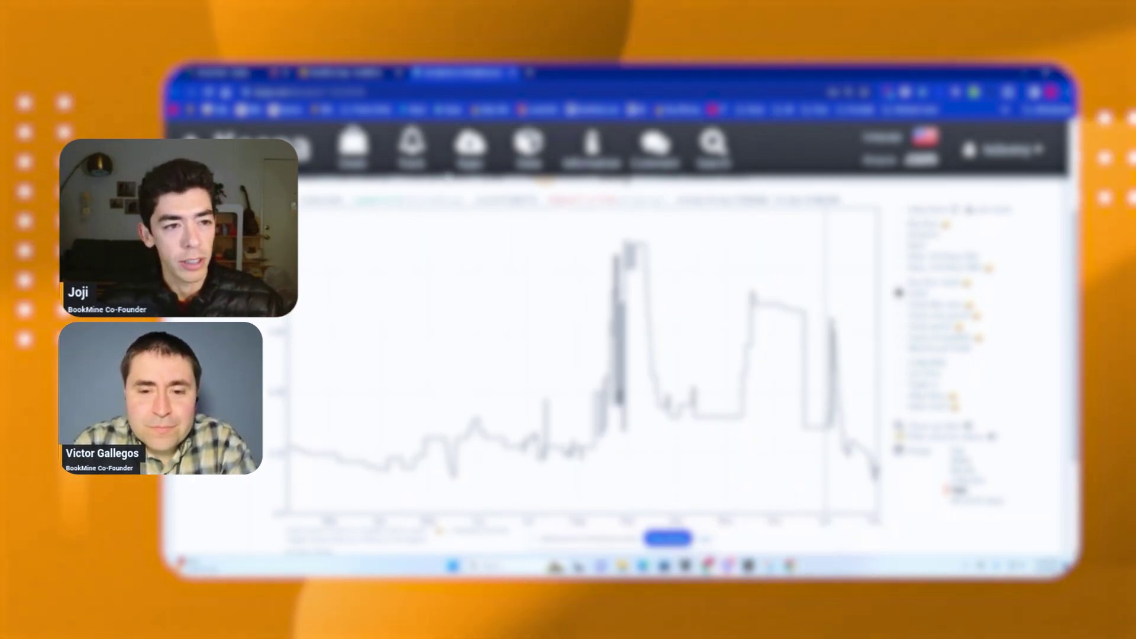
Step: Review the book list in the BookMine app and return to the textbook's Keepa chart
{"action": "key", "text": "ctrl+shift+Tab"}
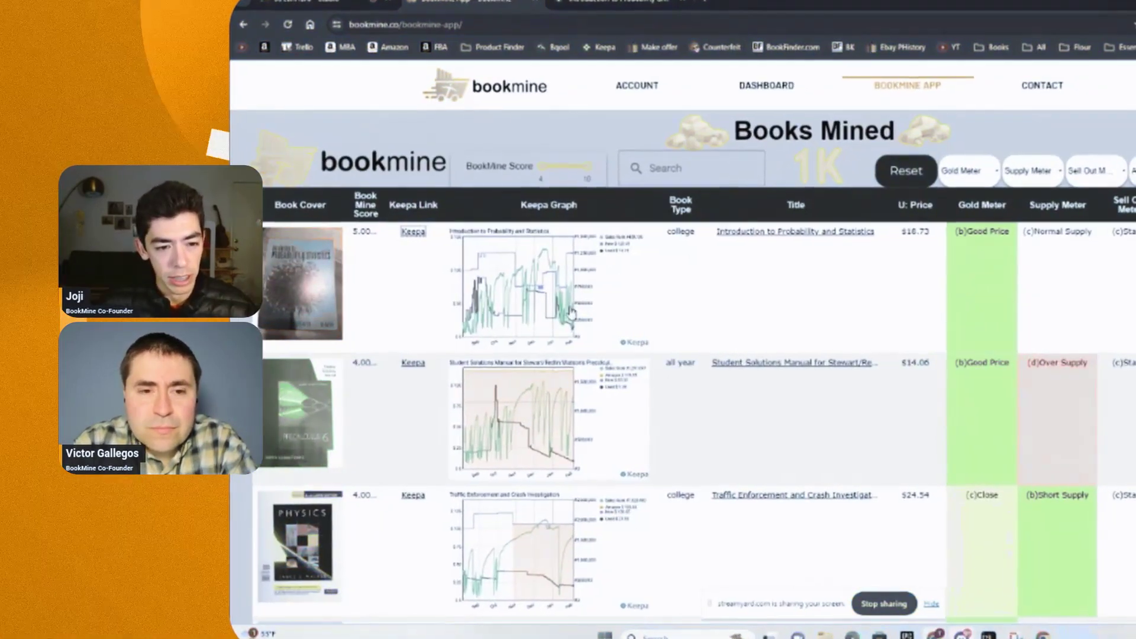
{"action": "scroll", "coordinate": [571, 311], "scroll_direction": "down", "scroll_amount": 3}
{"action": "scroll", "coordinate": [571, 312], "scroll_direction": "up", "scroll_amount": 1}
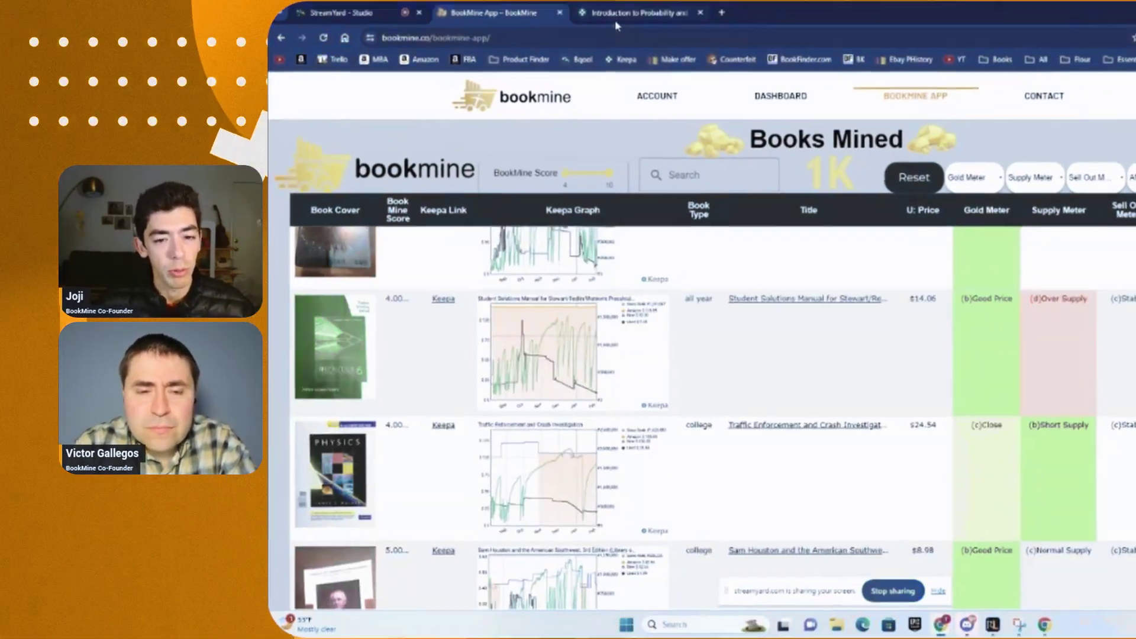
{"action": "left_click", "coordinate": [615, 18]}
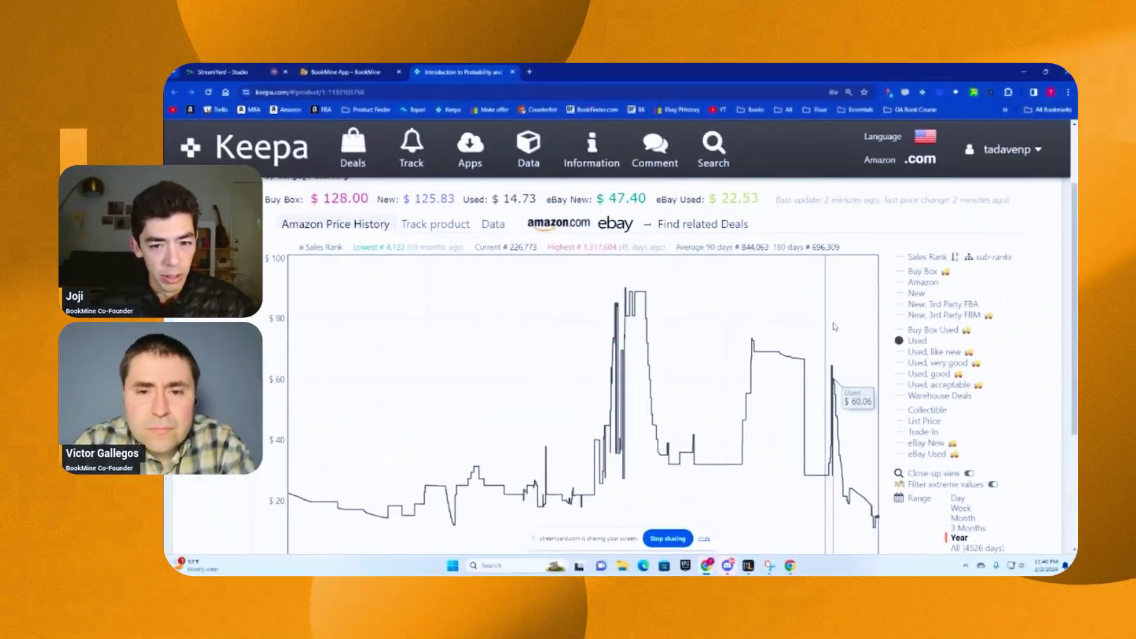
Step: Log out of the Keepa account to view the free chart, and log back in with the saved credentials
{"action": "left_click", "coordinate": [1009, 151]}
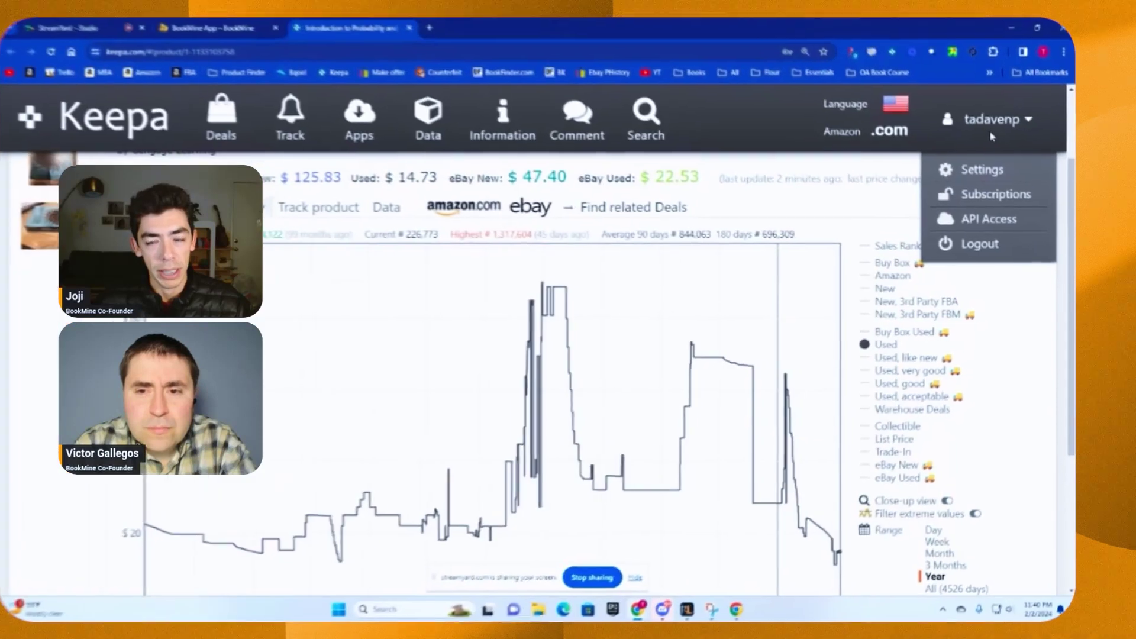
{"action": "left_click", "coordinate": [977, 241]}
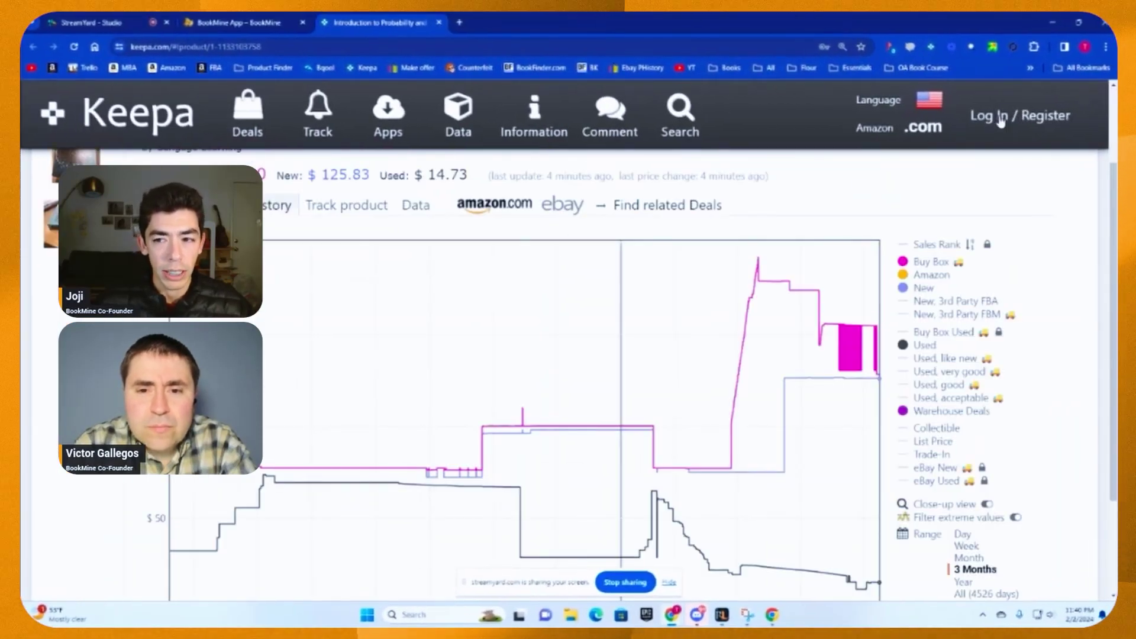
{"action": "left_click", "coordinate": [998, 121]}
{"action": "scroll", "coordinate": [615, 187], "scroll_direction": "up", "scroll_amount": 1}
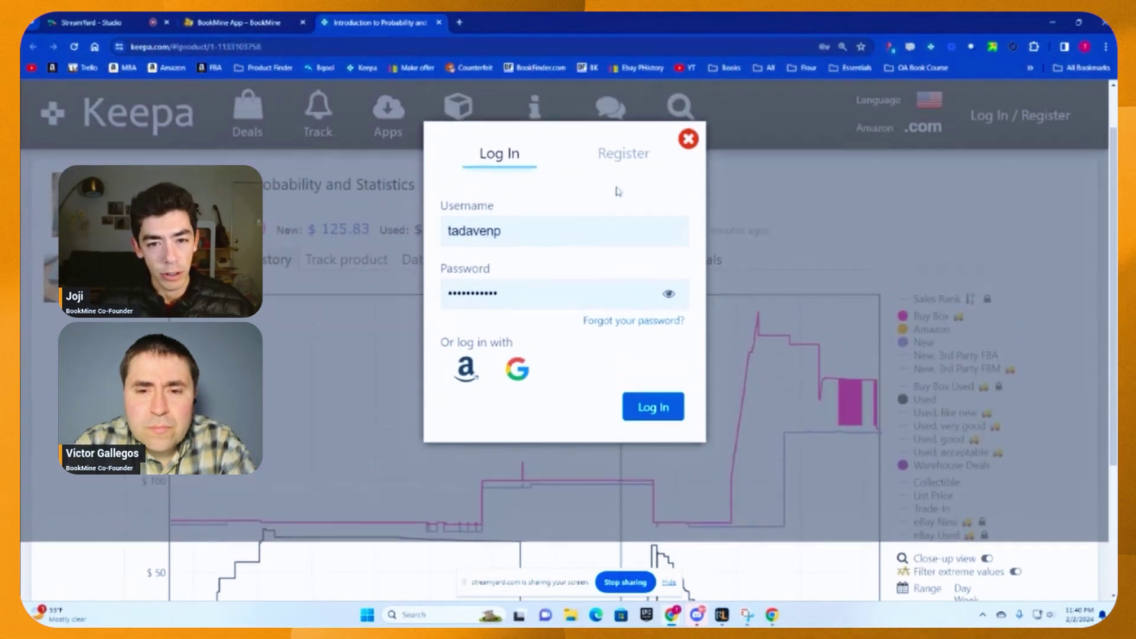
{"action": "left_click", "coordinate": [670, 423]}
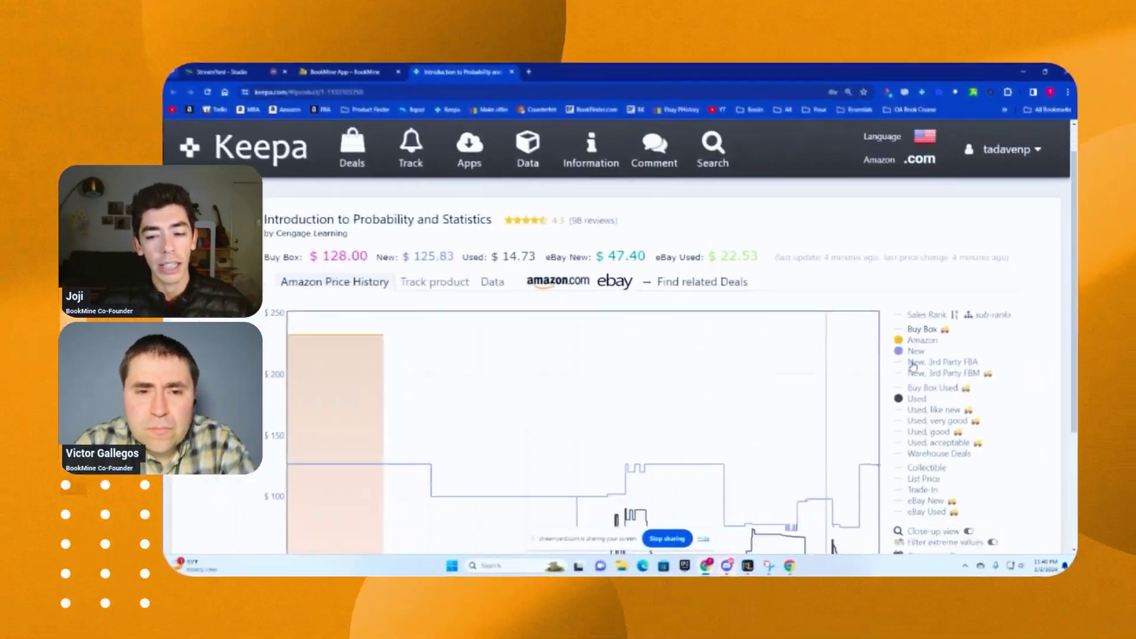
Step: Examine the New and Used price history over the past year on the textbook's Keepa chart
{"action": "scroll", "coordinate": [902, 290], "scroll_direction": "down", "scroll_amount": 2}
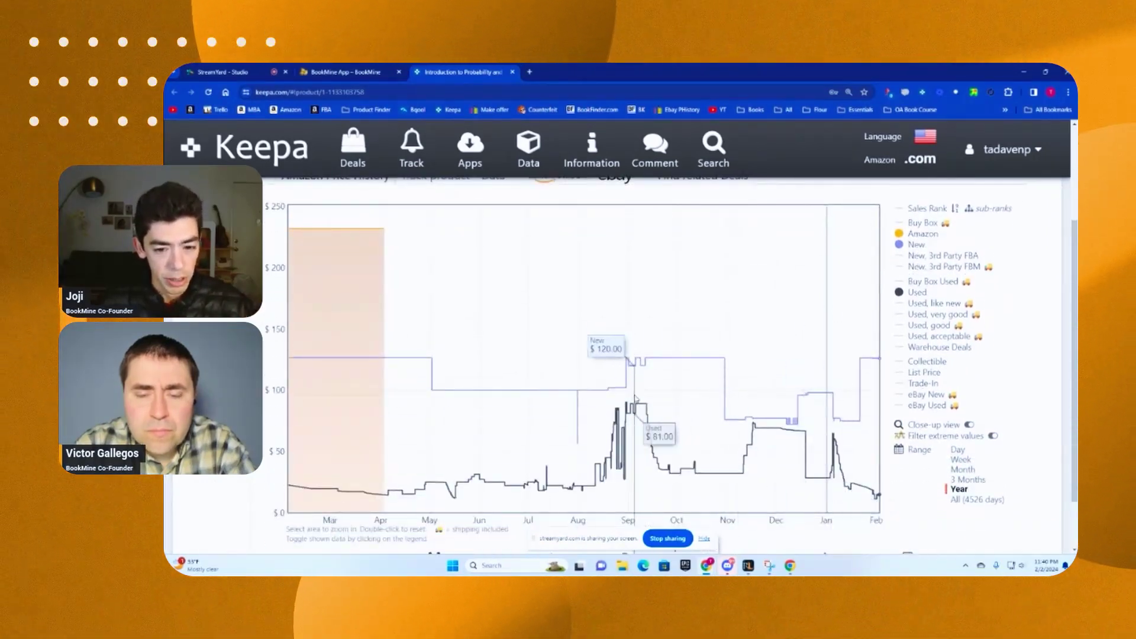
{"action": "scroll", "coordinate": [659, 364], "scroll_direction": "down", "scroll_amount": 1}
{"action": "scroll", "coordinate": [775, 377], "scroll_direction": "up", "scroll_amount": 1}
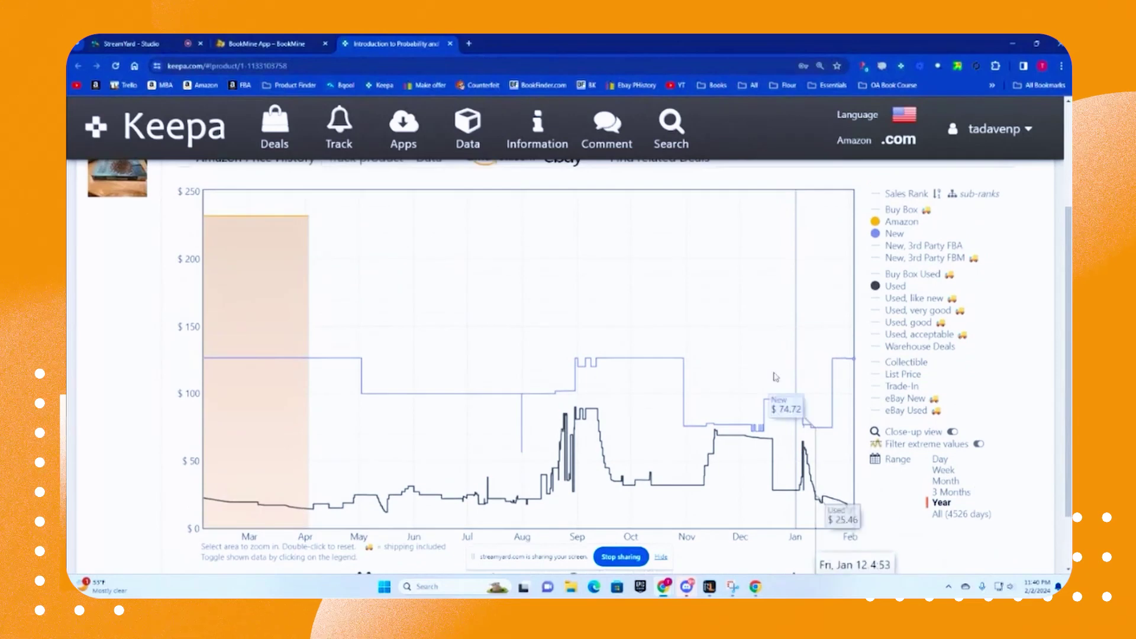
{"action": "scroll", "coordinate": [793, 326], "scroll_direction": "up", "scroll_amount": 1}
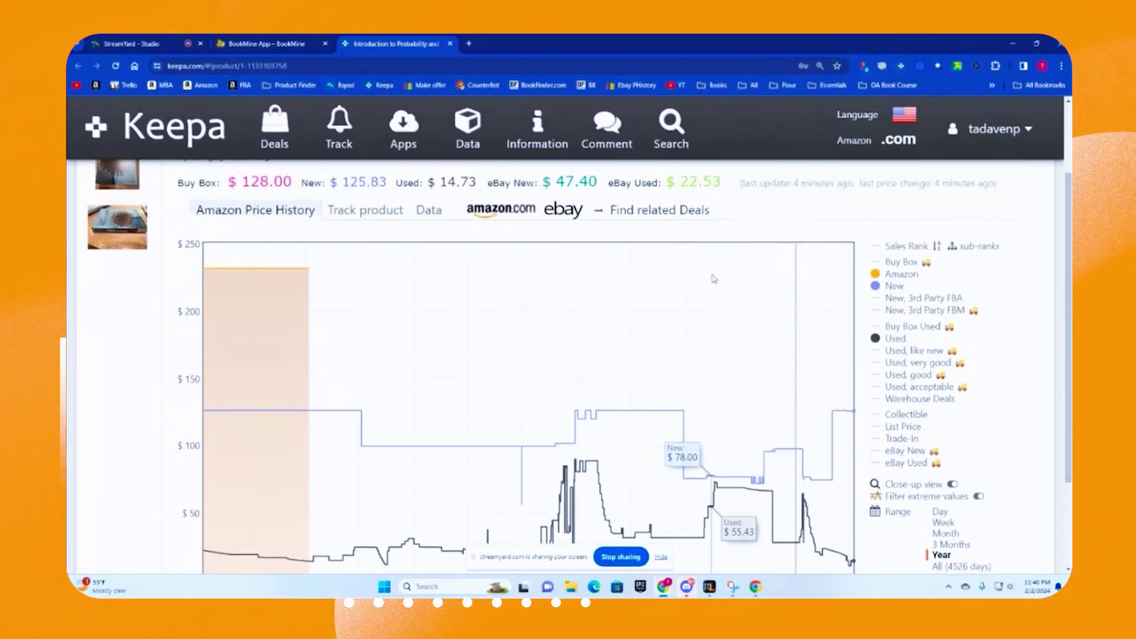
{"action": "scroll", "coordinate": [714, 279], "scroll_direction": "up", "scroll_amount": 1}
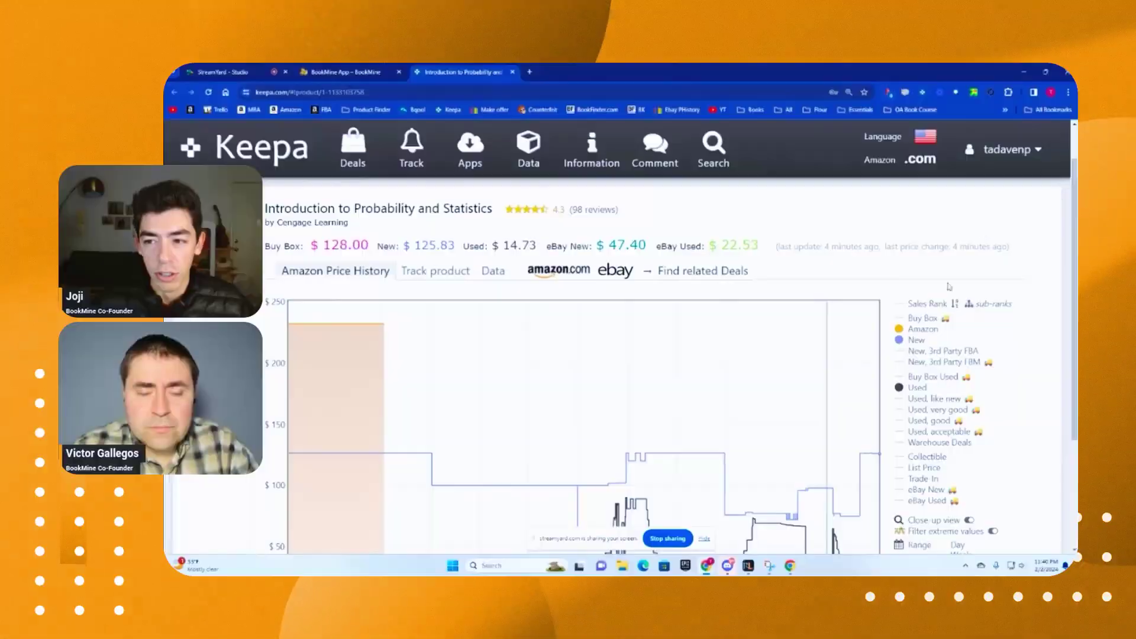
Step: Open the Subscriptions settings of the Keepa account
{"action": "left_click", "coordinate": [1013, 139]}
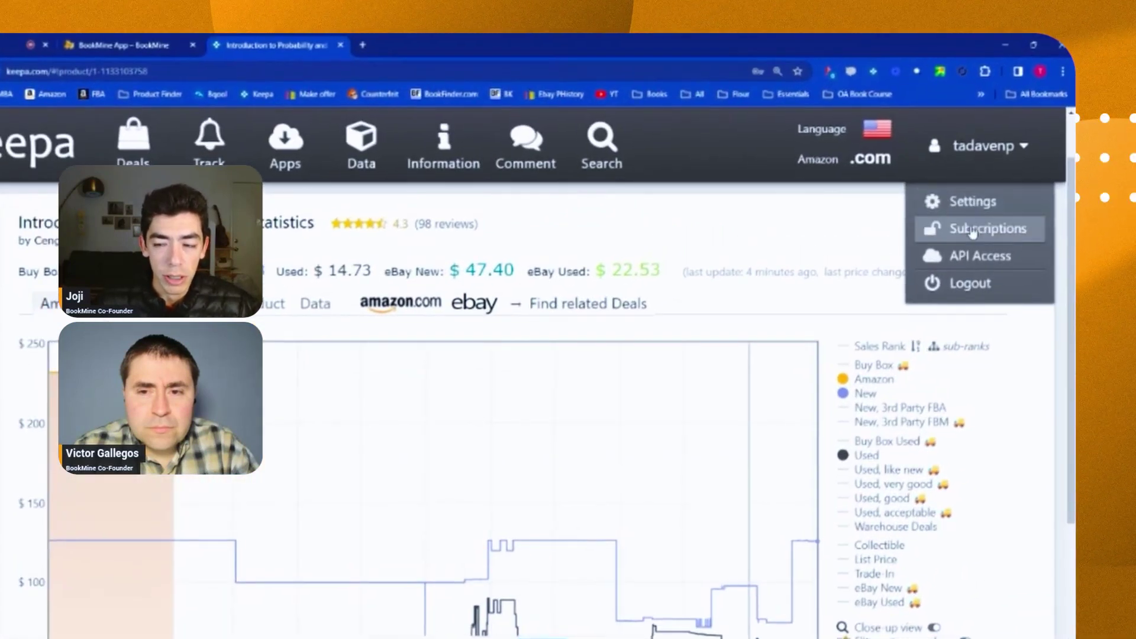
{"action": "left_click", "coordinate": [976, 225]}
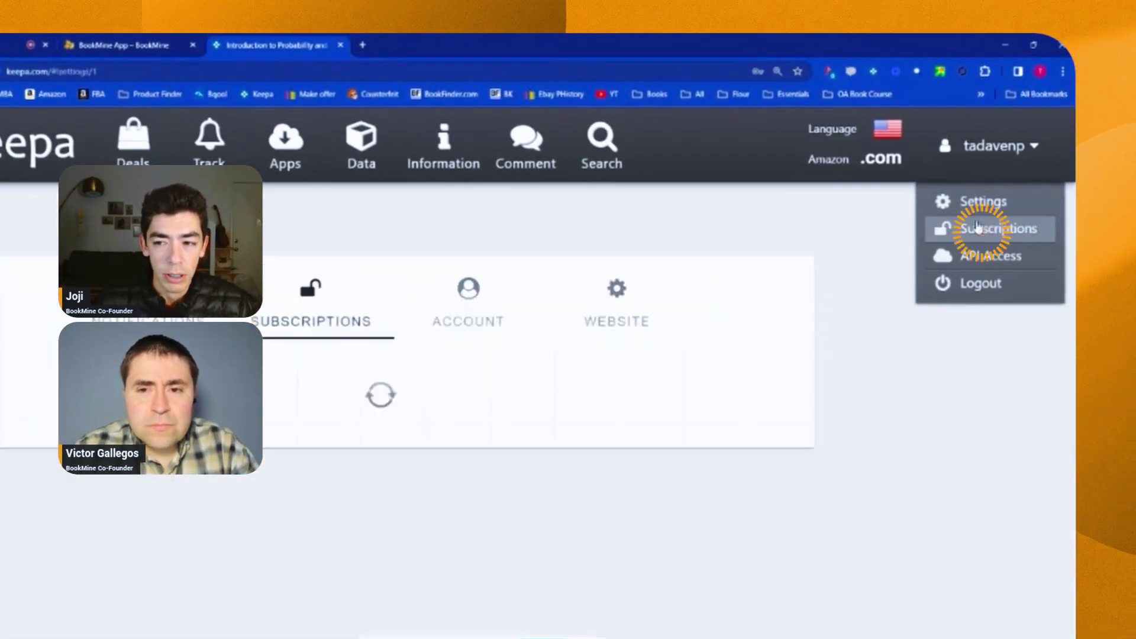
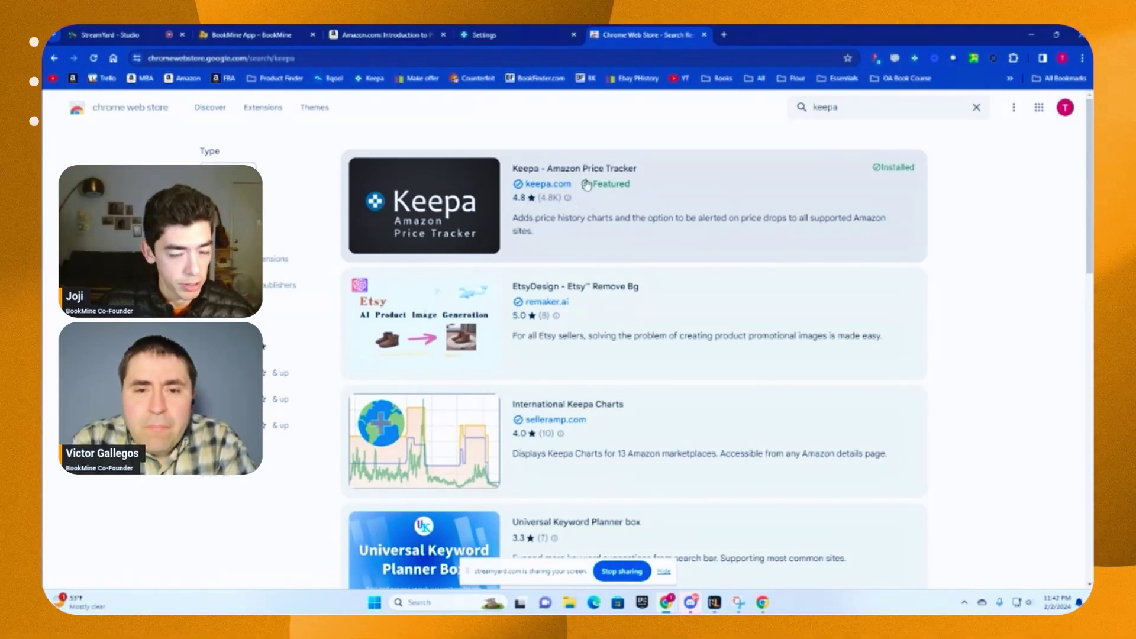
Step: Open the Keepa - Amazon Price Tracker extension's Chrome Web Store page and look over its preview and overview
{"action": "left_click", "coordinate": [648, 156]}
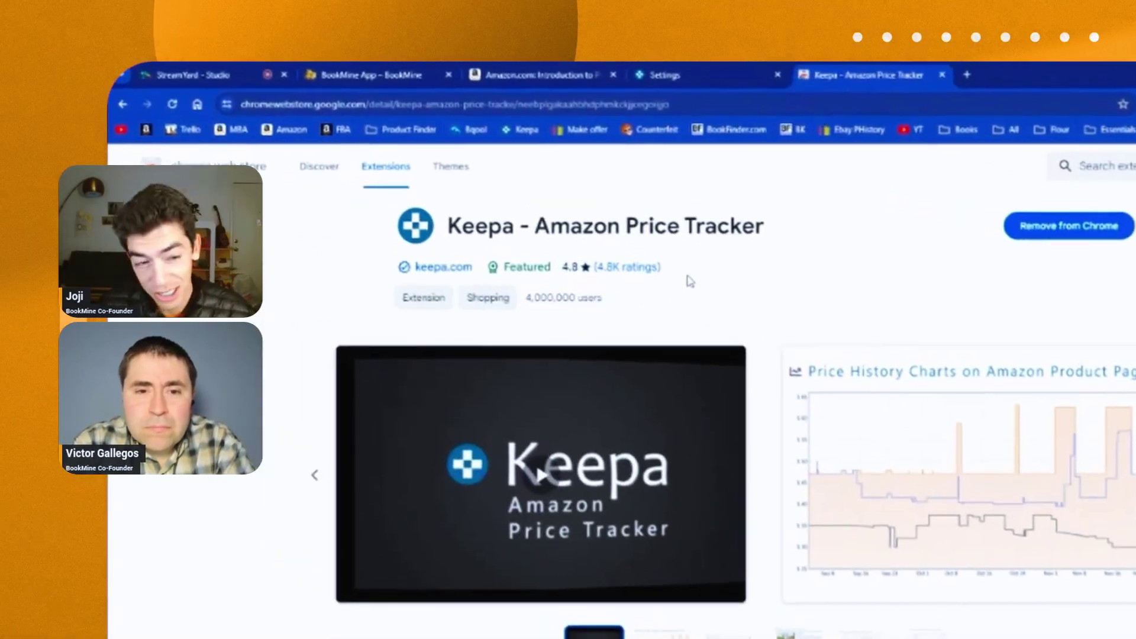
{"action": "scroll", "coordinate": [700, 294], "scroll_direction": "down", "scroll_amount": 2}
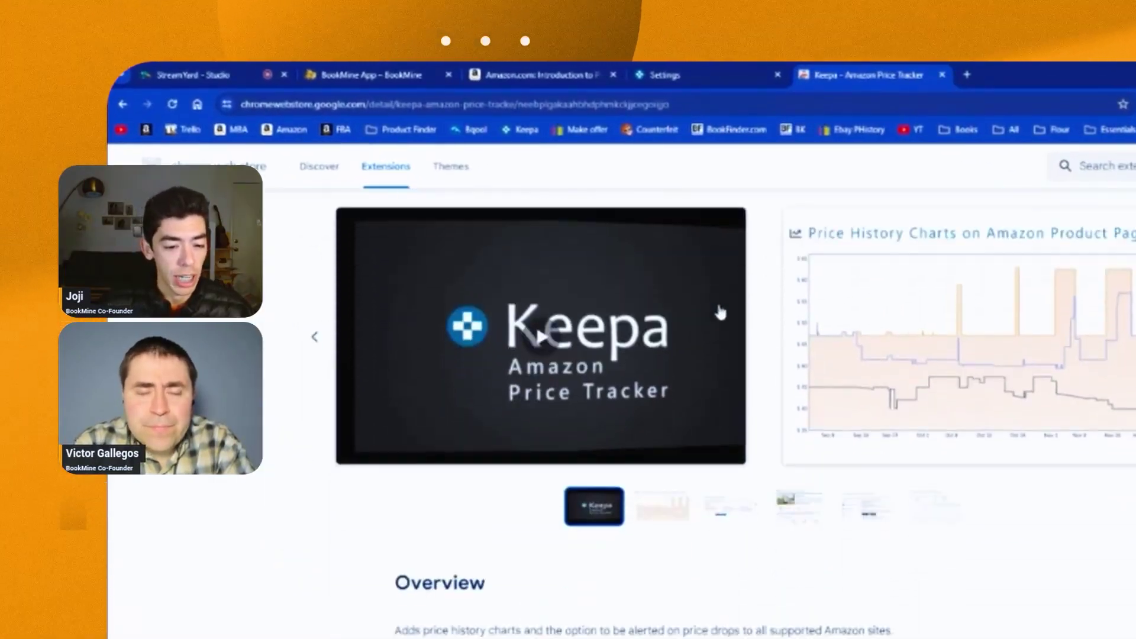
{"action": "scroll", "coordinate": [720, 313], "scroll_direction": "up", "scroll_amount": 2}
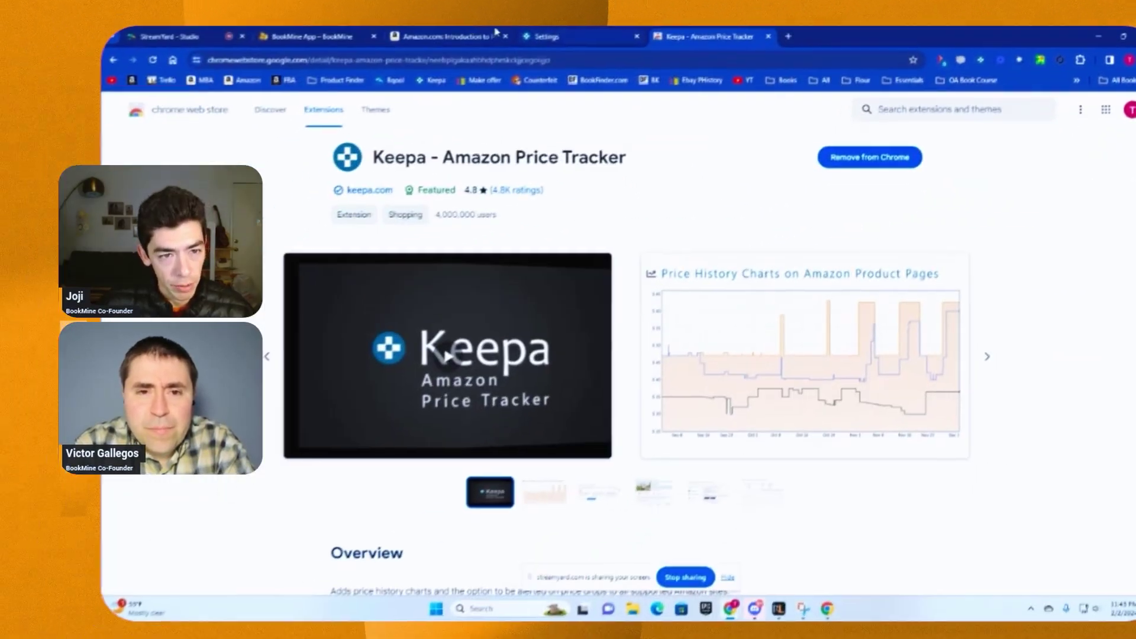
Step: Switch to the textbook's Amazon product page and view the Keepa chart embedded in it
{"action": "left_click", "coordinate": [249, 74]}
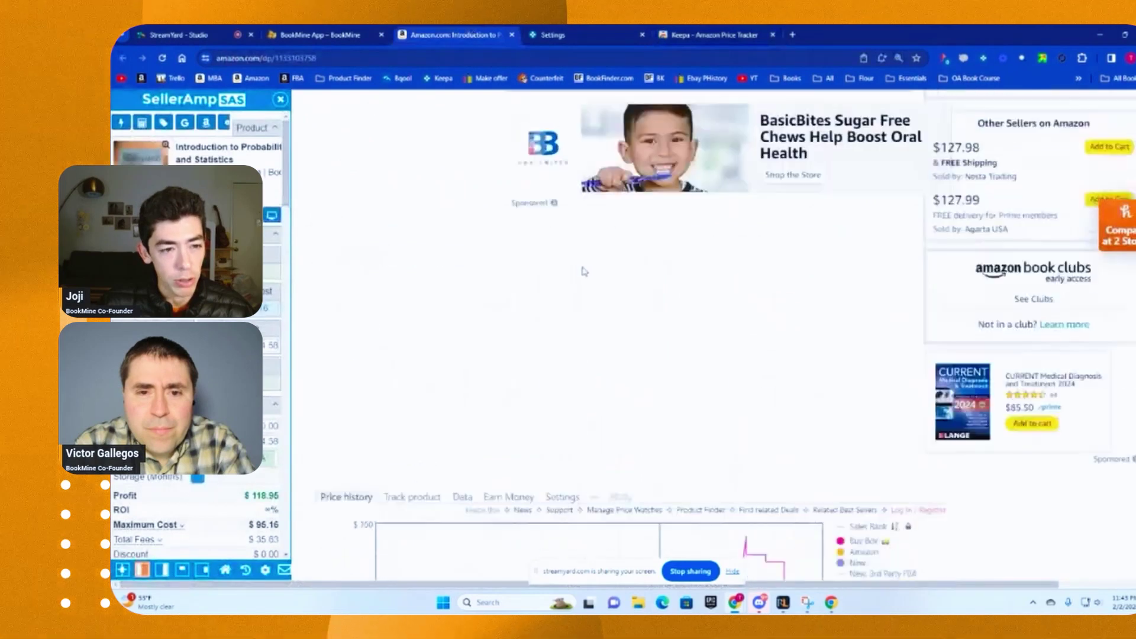
{"action": "scroll", "coordinate": [583, 271], "scroll_direction": "up", "scroll_amount": 10}
{"action": "scroll", "coordinate": [652, 253], "scroll_direction": "down", "scroll_amount": 5}
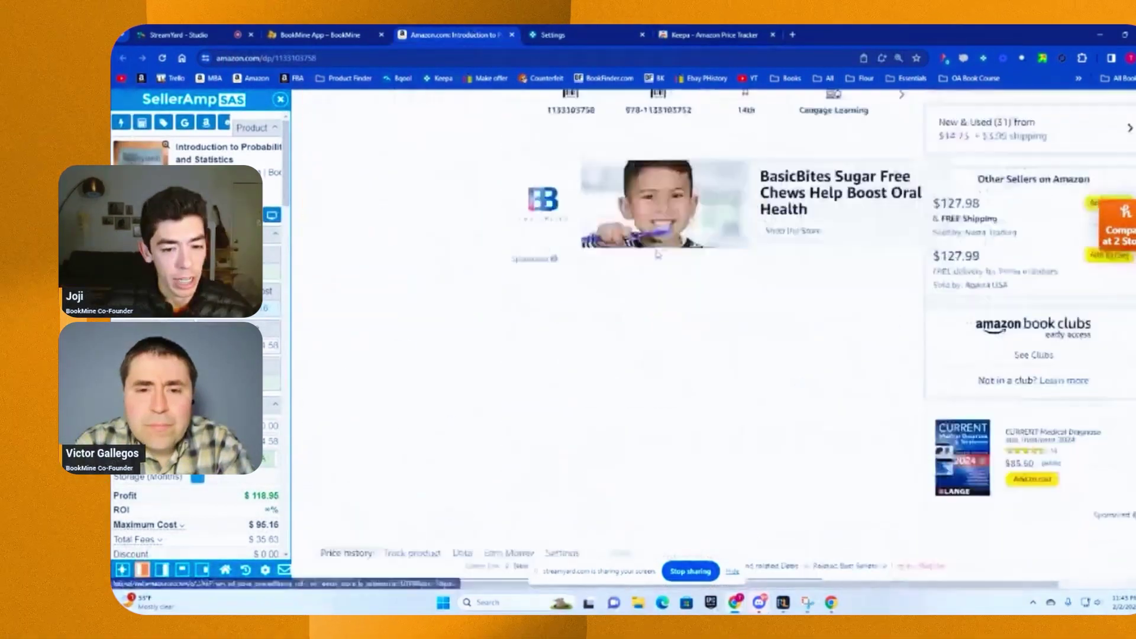
{"action": "scroll", "coordinate": [653, 254], "scroll_direction": "down", "scroll_amount": 6}
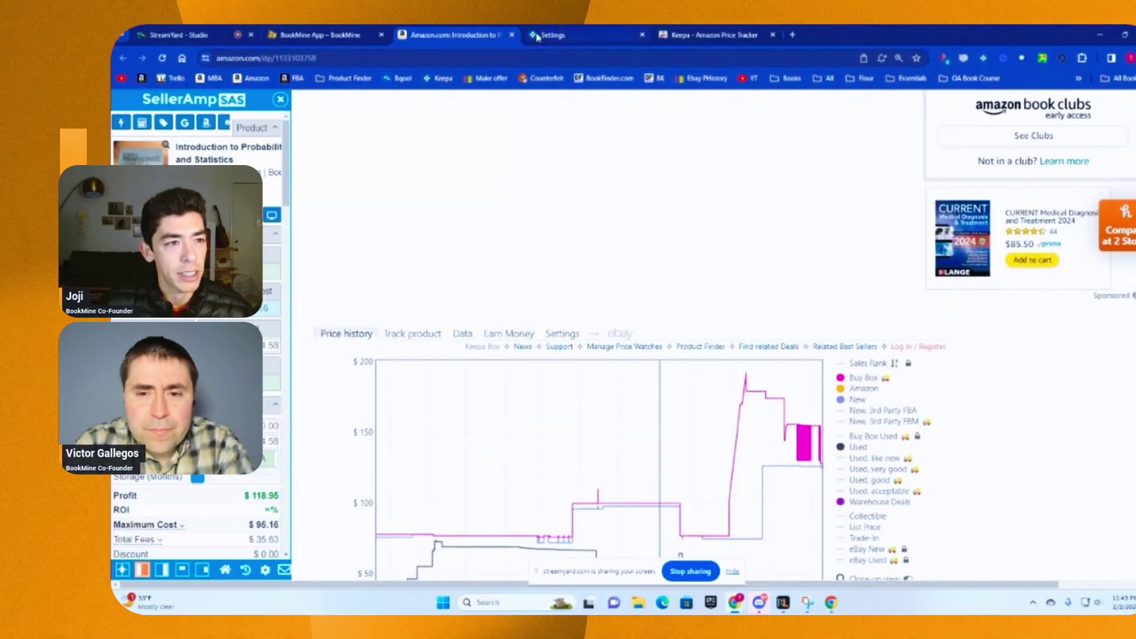
Step: View the Keepa subscription details, and return to the BookMine app to browse further down the book list
{"action": "left_click", "coordinate": [562, 34]}
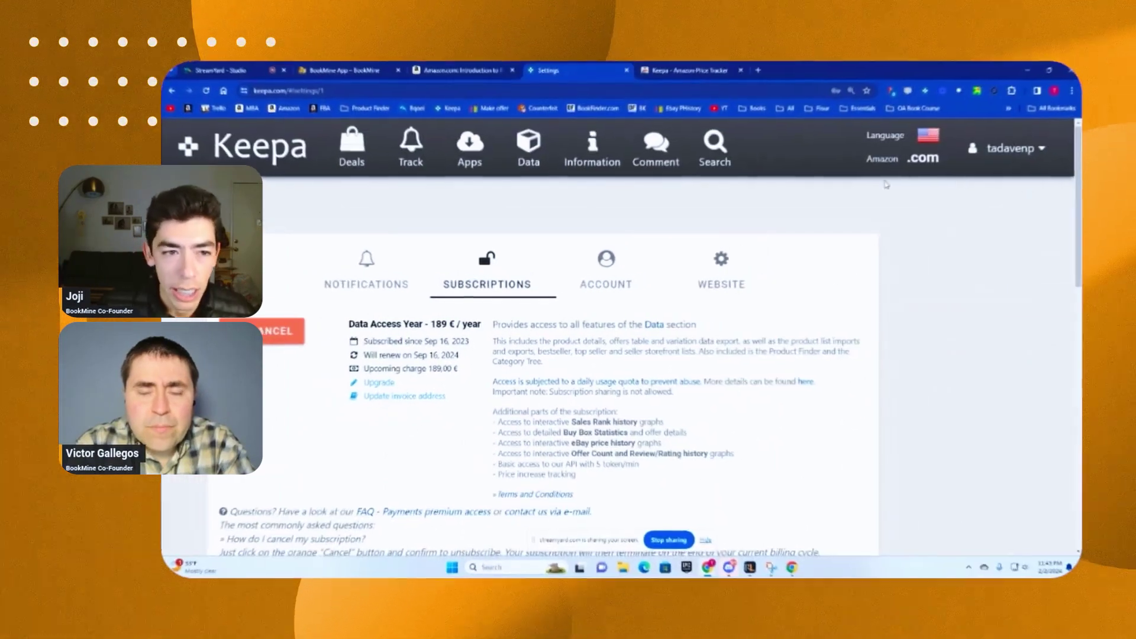
{"action": "left_click", "coordinate": [343, 70]}
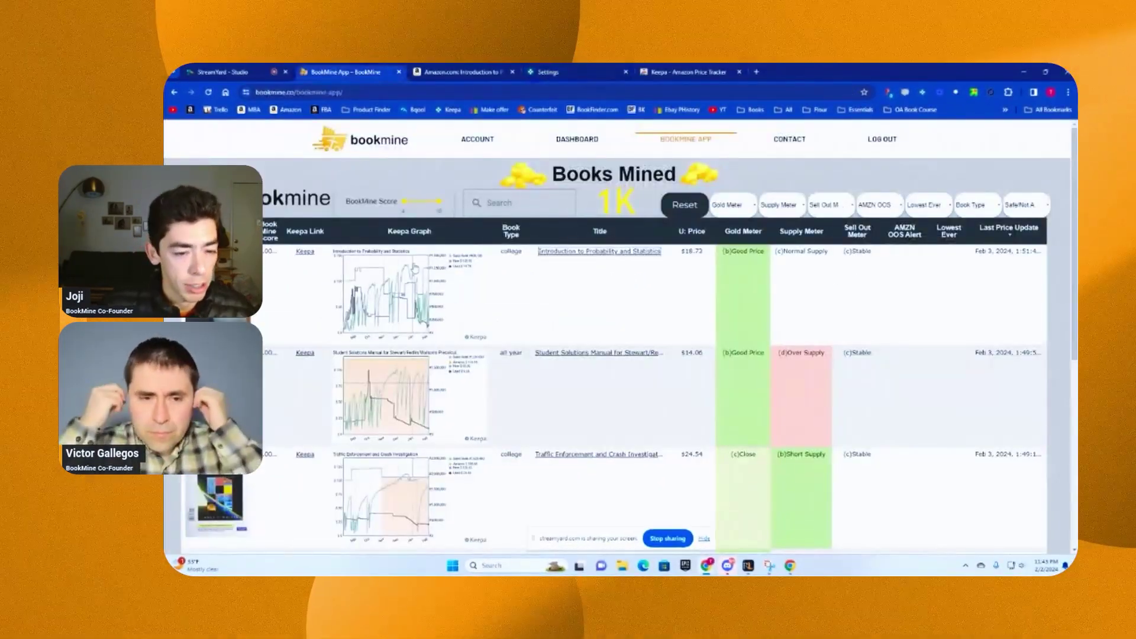
{"action": "scroll", "coordinate": [392, 317], "scroll_direction": "down", "scroll_amount": 2}
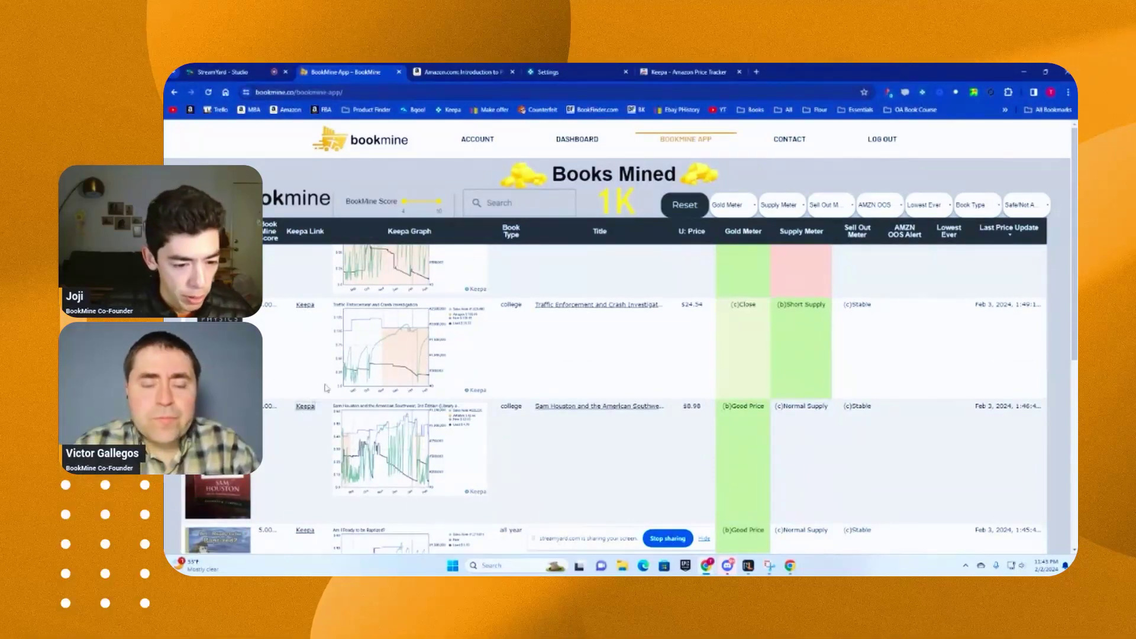
Step: Open the Keepa page of Sam Houston and the American Southwest and compare its price and sales rank history over 3 months and a year
{"action": "left_click", "coordinate": [312, 405]}
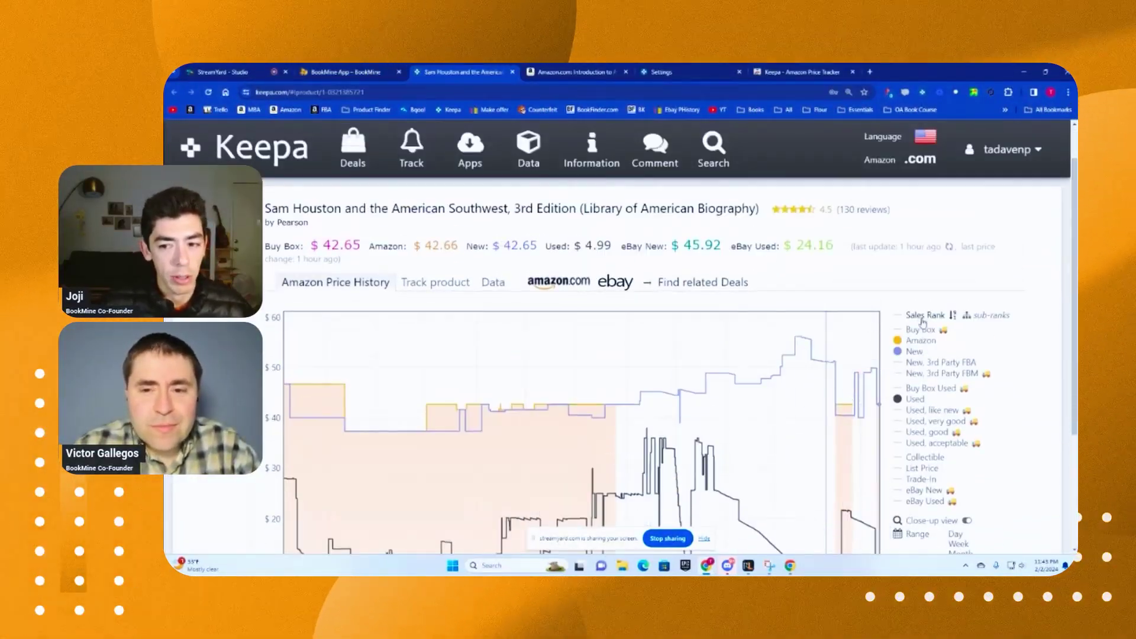
{"action": "scroll", "coordinate": [933, 418], "scroll_direction": "down", "scroll_amount": 3}
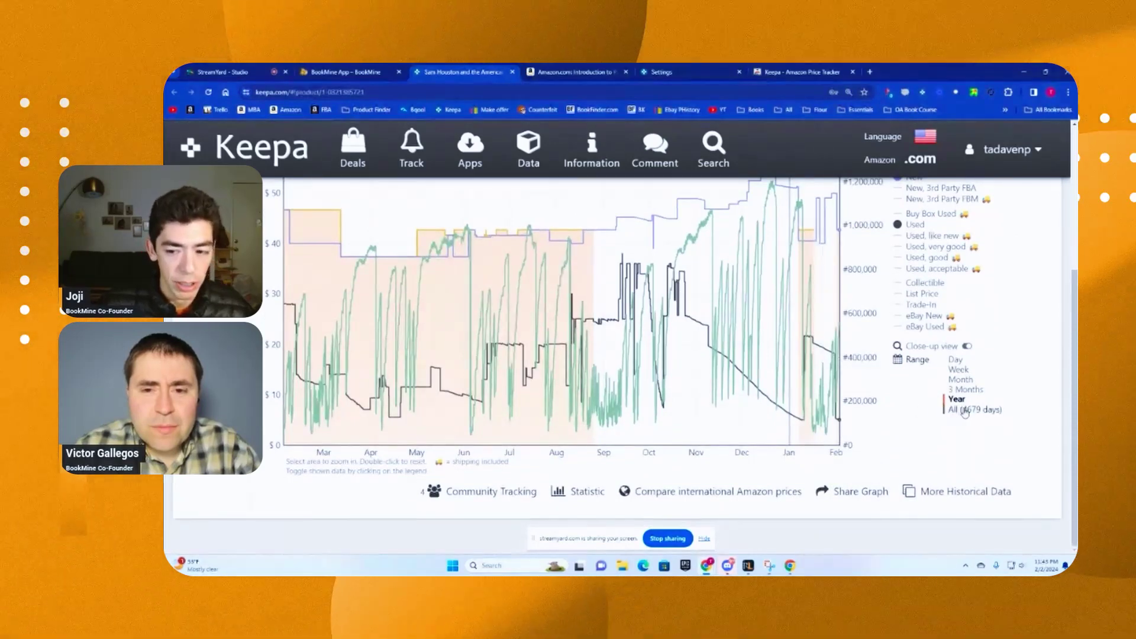
{"action": "left_click", "coordinate": [966, 389]}
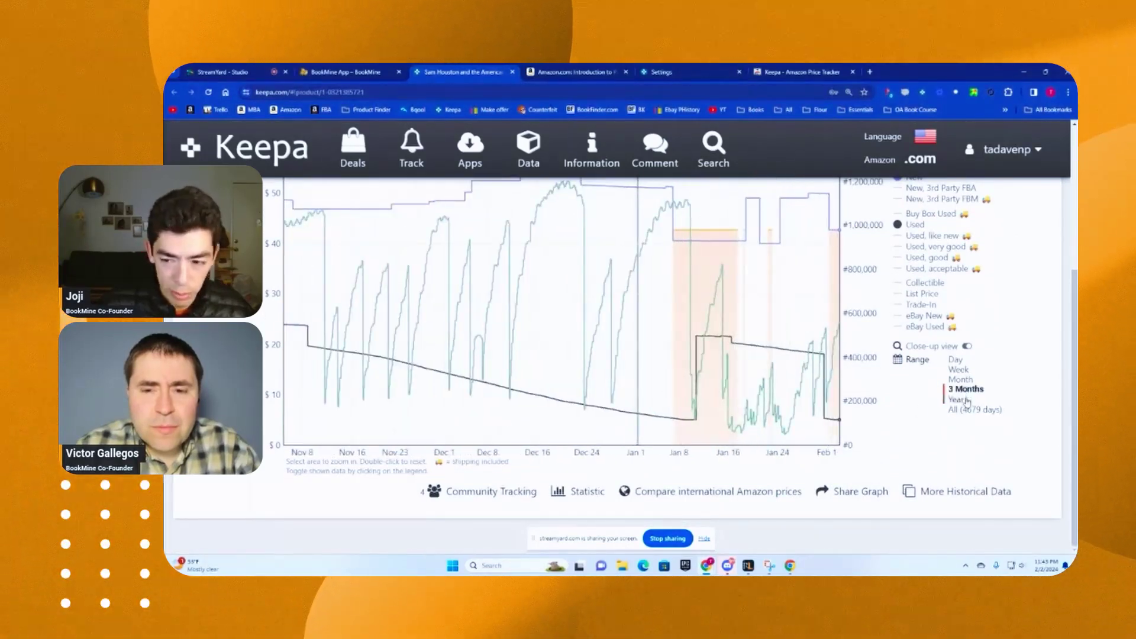
{"action": "left_click", "coordinate": [965, 400]}
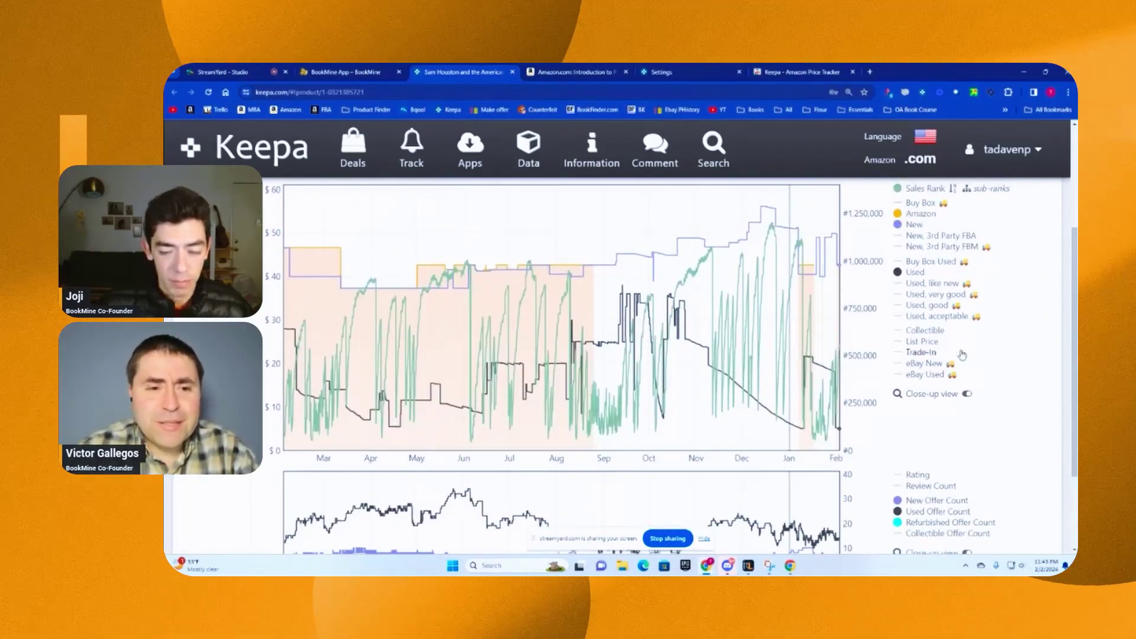
{"action": "scroll", "coordinate": [959, 354], "scroll_direction": "up", "scroll_amount": 1}
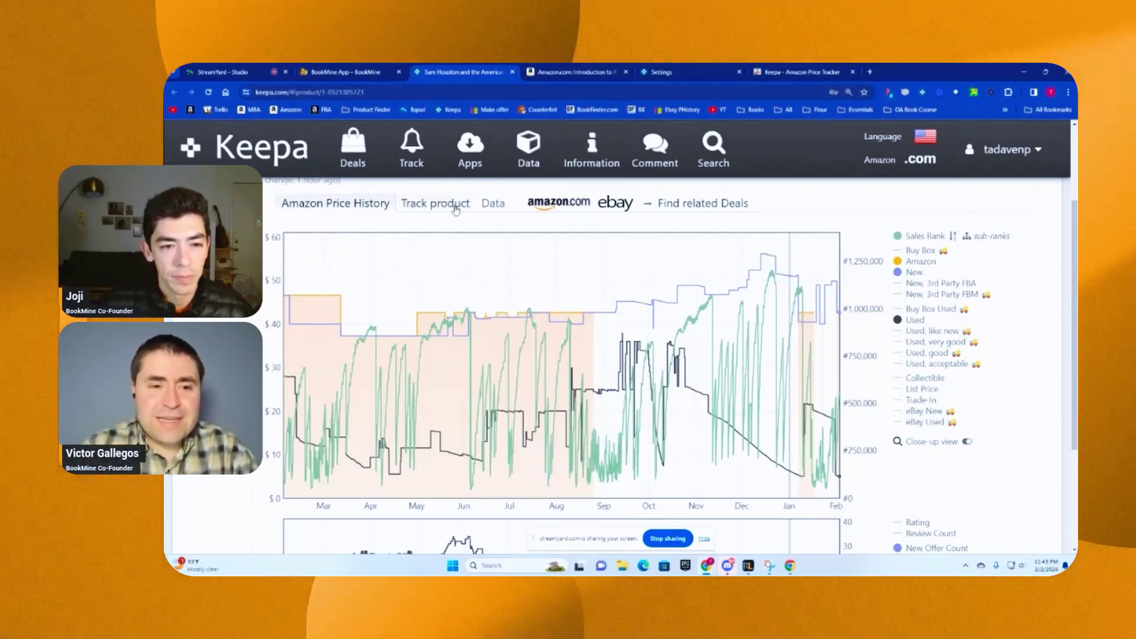
Step: View the book's product tracking options in Keepa, including the price alert types and the tracking durations
{"action": "left_click", "coordinate": [456, 209]}
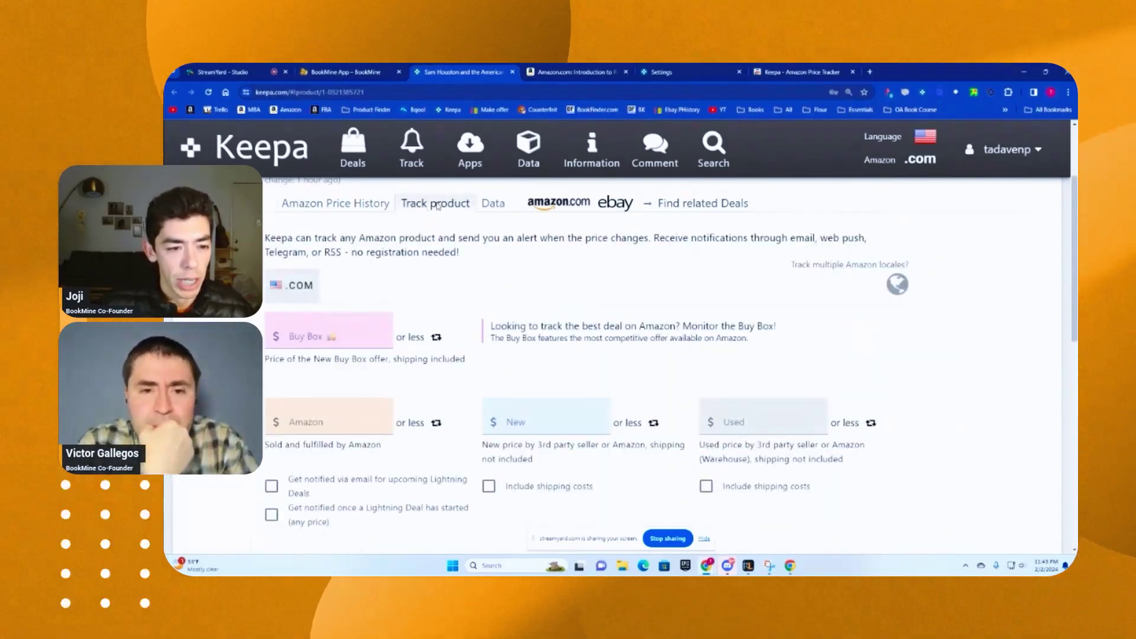
{"action": "scroll", "coordinate": [560, 255], "scroll_direction": "down", "scroll_amount": 5}
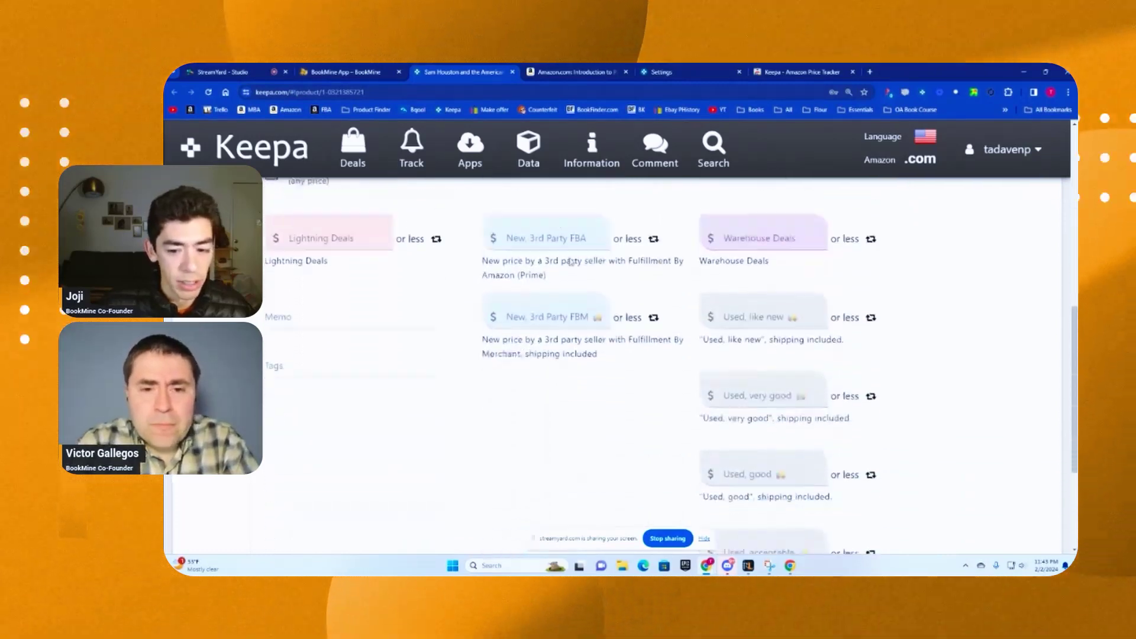
{"action": "scroll", "coordinate": [560, 254], "scroll_direction": "down", "scroll_amount": 4}
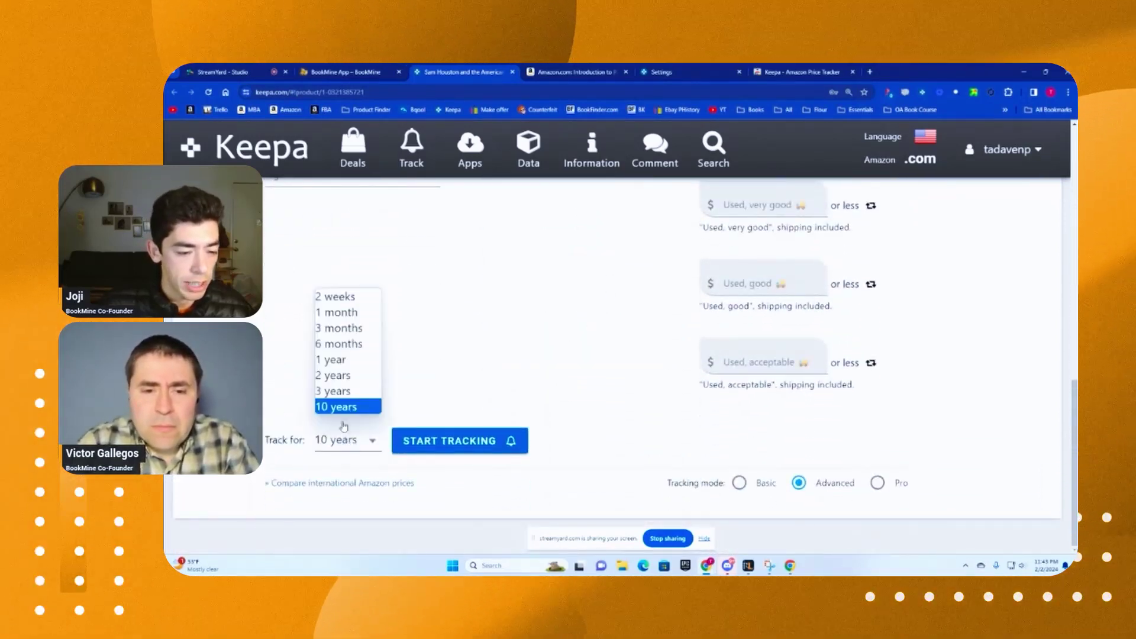
{"action": "left_click", "coordinate": [524, 311]}
{"action": "scroll", "coordinate": [904, 332], "scroll_direction": "up", "scroll_amount": 10}
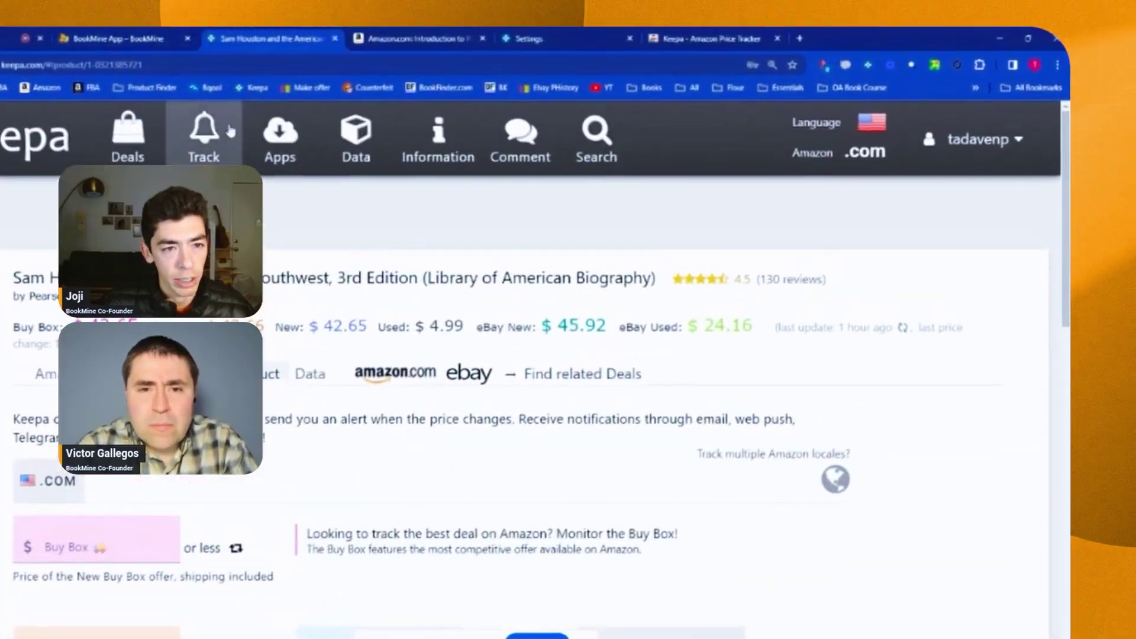
Step: Open the Website section of the Keepa account settings and look over the chart appearance, tracking and add-on options
{"action": "left_click", "coordinate": [980, 145]}
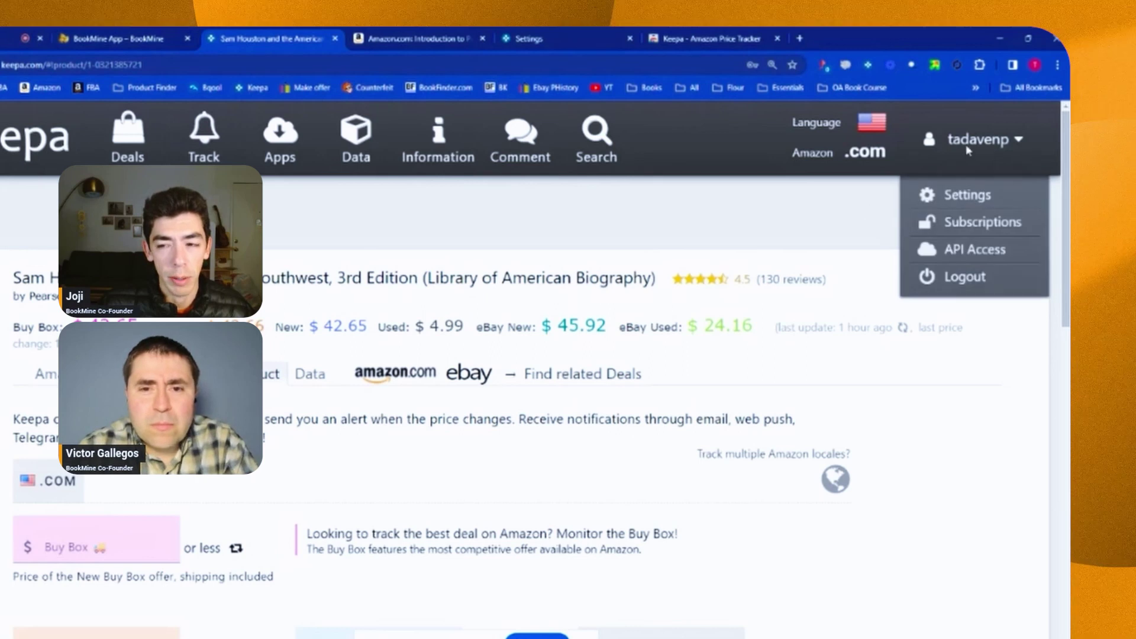
{"action": "left_click", "coordinate": [971, 197]}
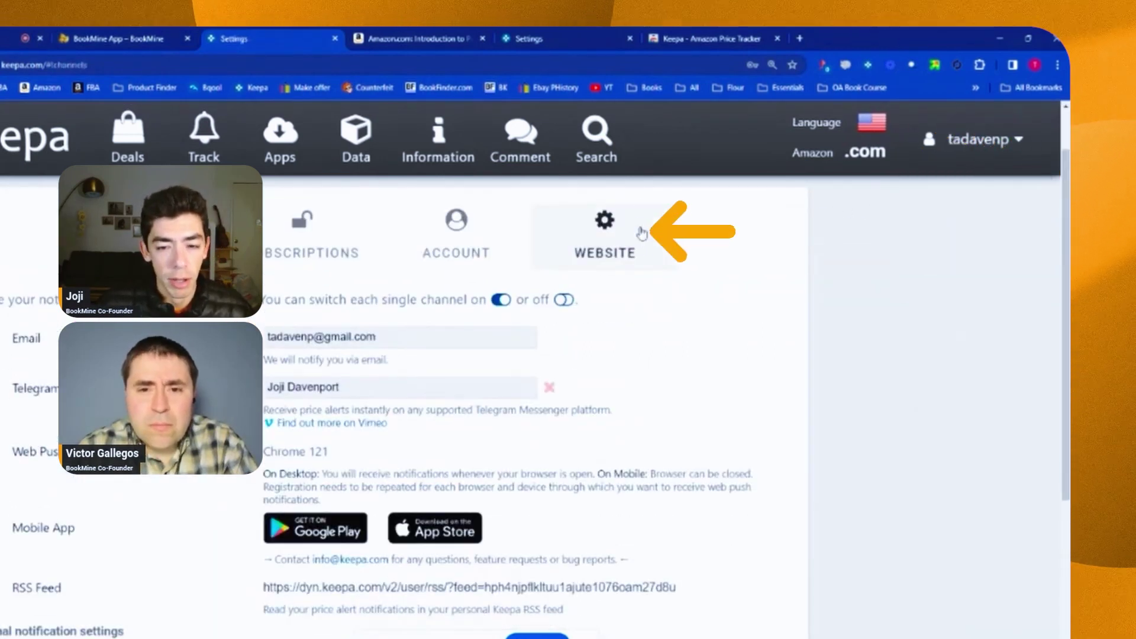
{"action": "left_click", "coordinate": [635, 255]}
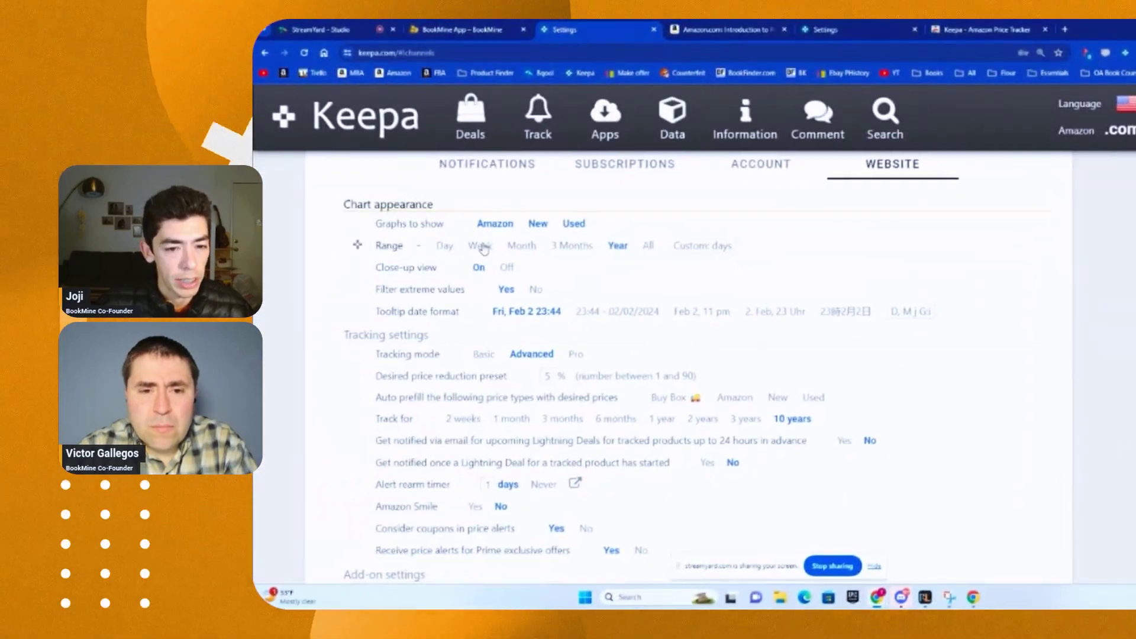
{"action": "scroll", "coordinate": [484, 248], "scroll_direction": "down", "scroll_amount": 4}
{"action": "scroll", "coordinate": [456, 250], "scroll_direction": "up", "scroll_amount": 5}
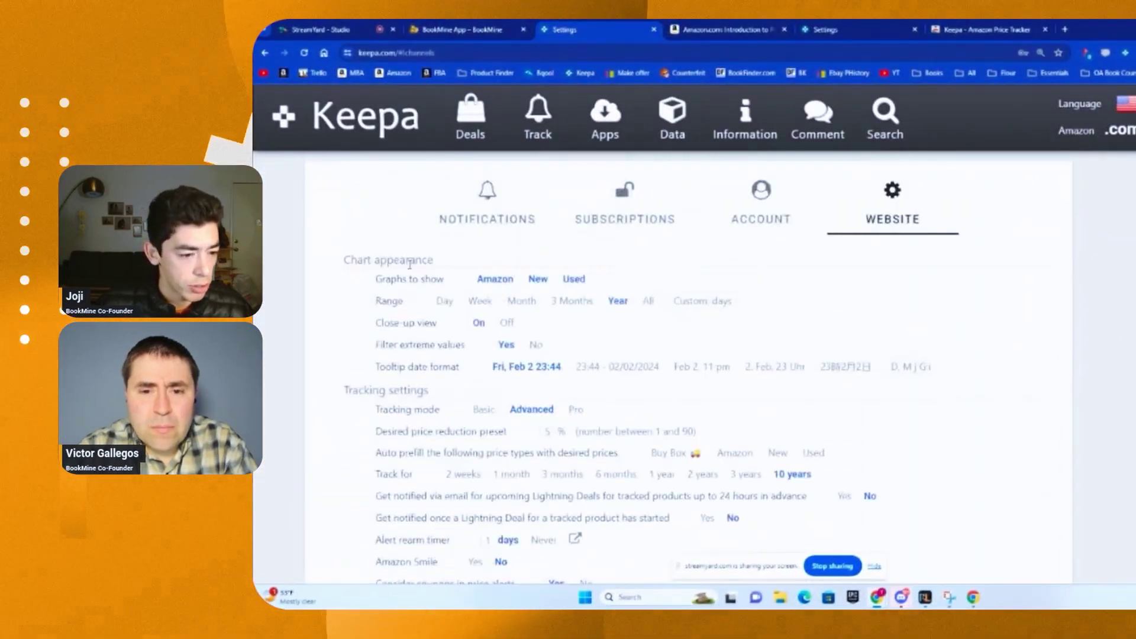
{"action": "scroll", "coordinate": [409, 264], "scroll_direction": "down", "scroll_amount": 6}
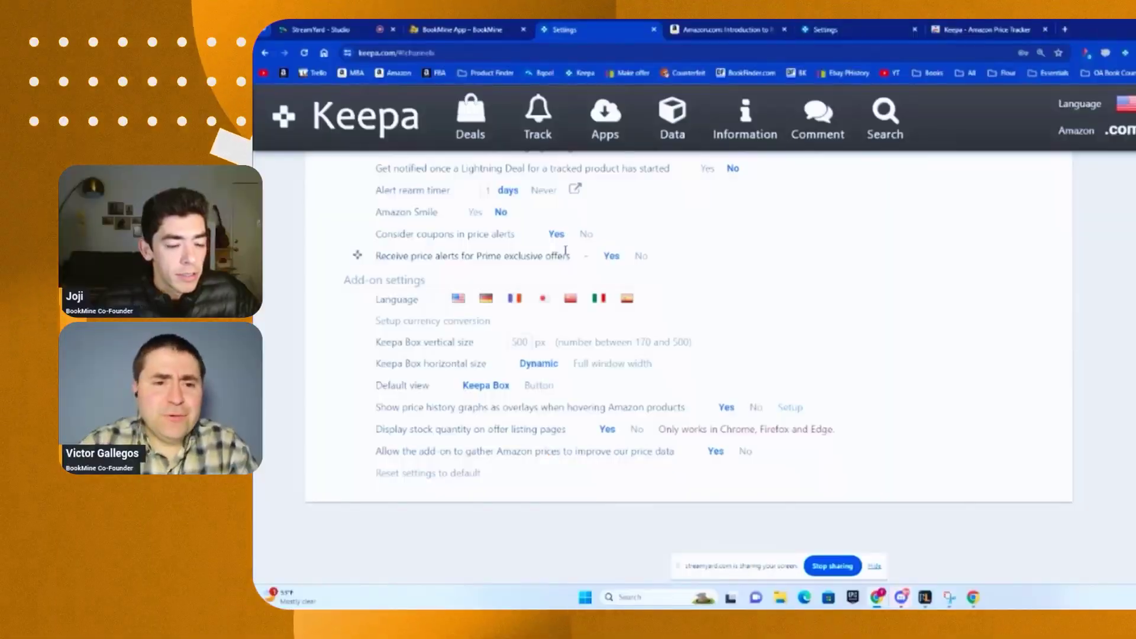
{"action": "scroll", "coordinate": [565, 251], "scroll_direction": "up", "scroll_amount": 2}
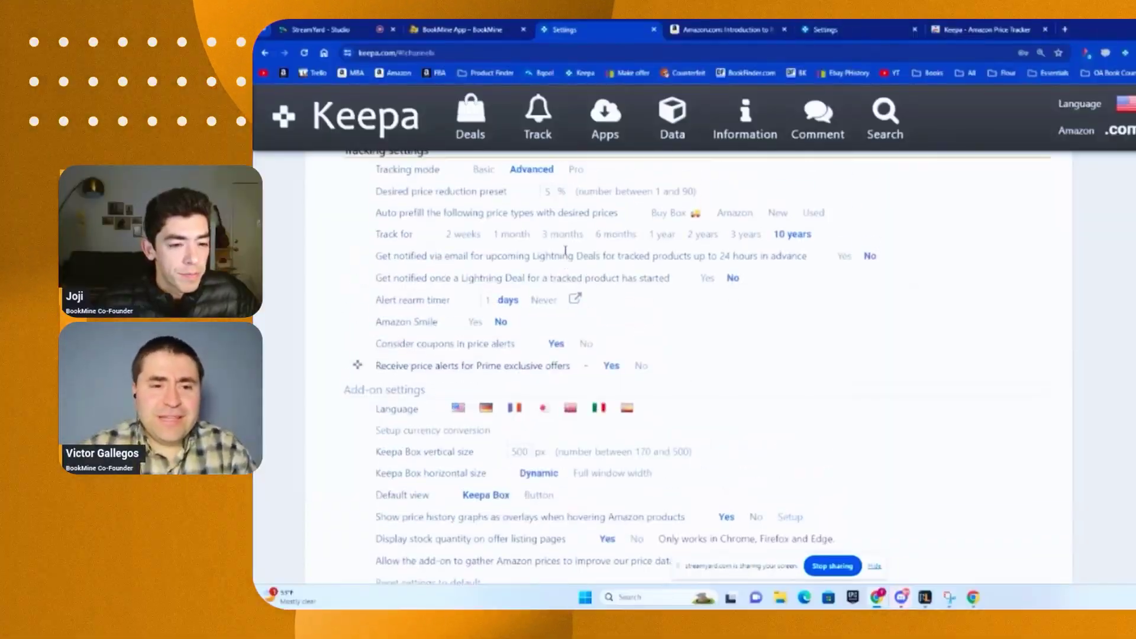
{"action": "scroll", "coordinate": [565, 251], "scroll_direction": "down", "scroll_amount": 1}
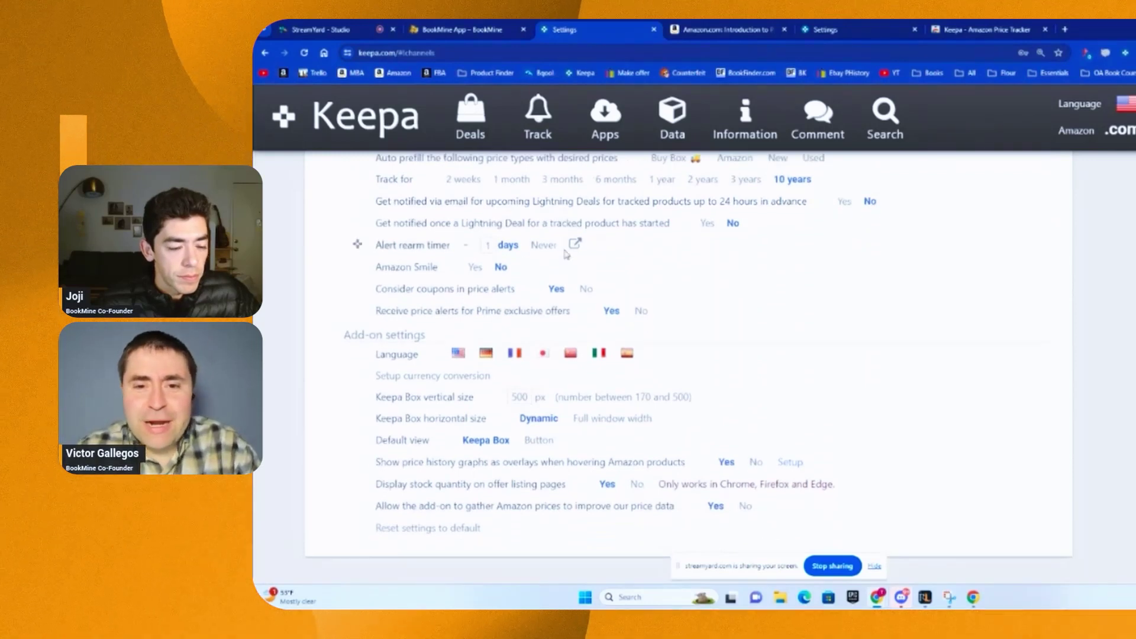
{"action": "scroll", "coordinate": [566, 255], "scroll_direction": "up", "scroll_amount": 4}
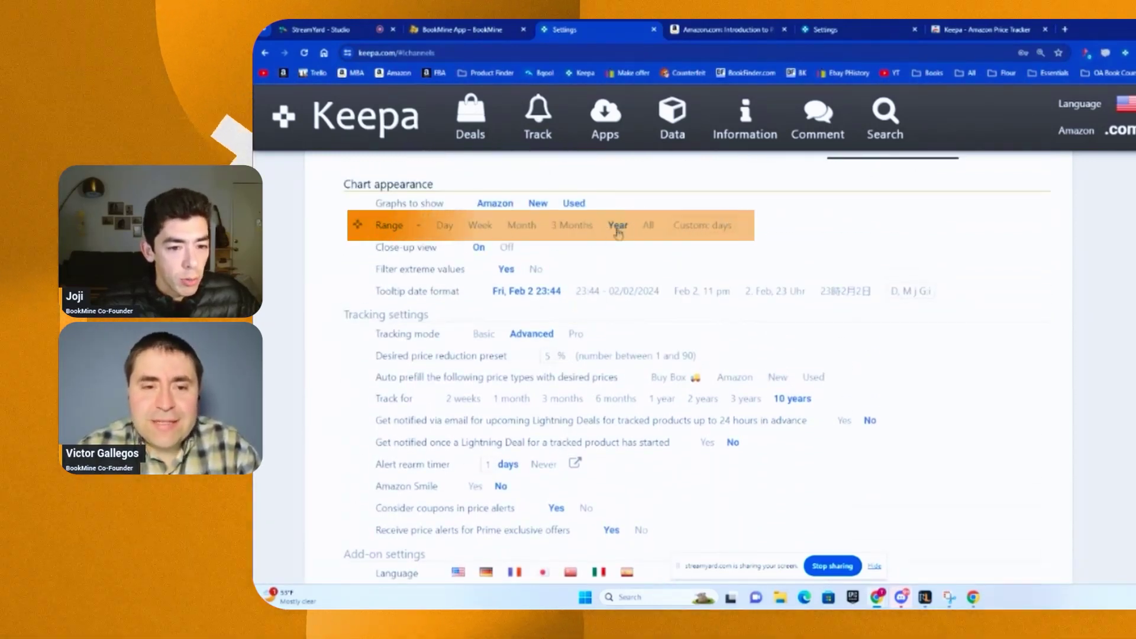
Step: Set the default chart range to Year and the display of stock quantity on offer listing pages to Yes
{"action": "left_click", "coordinate": [576, 226]}
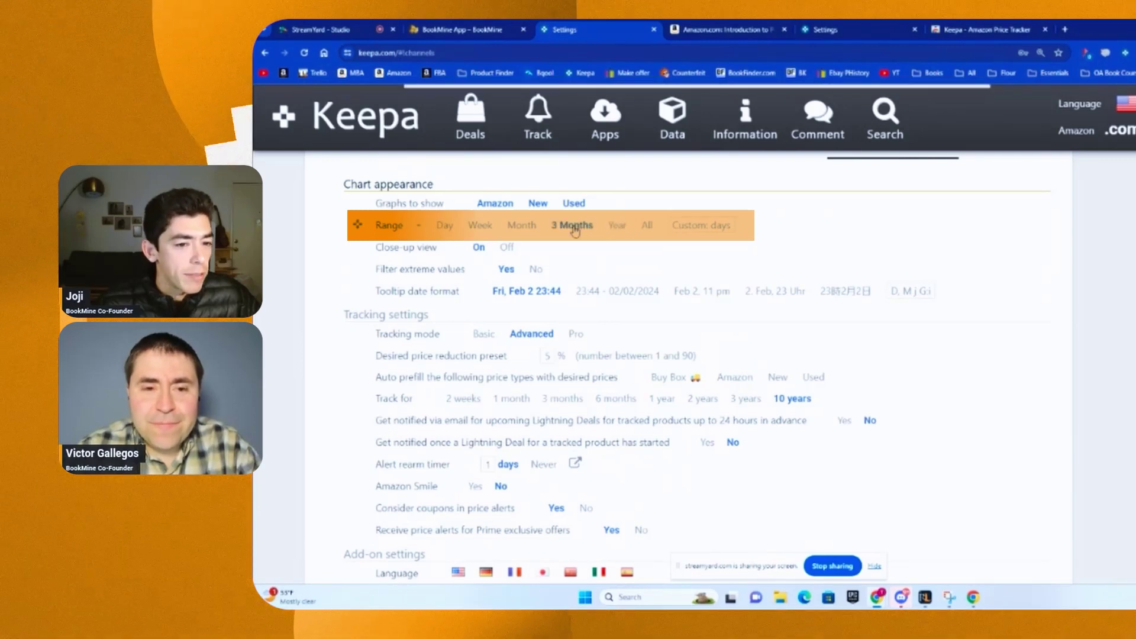
{"action": "left_click", "coordinate": [617, 228]}
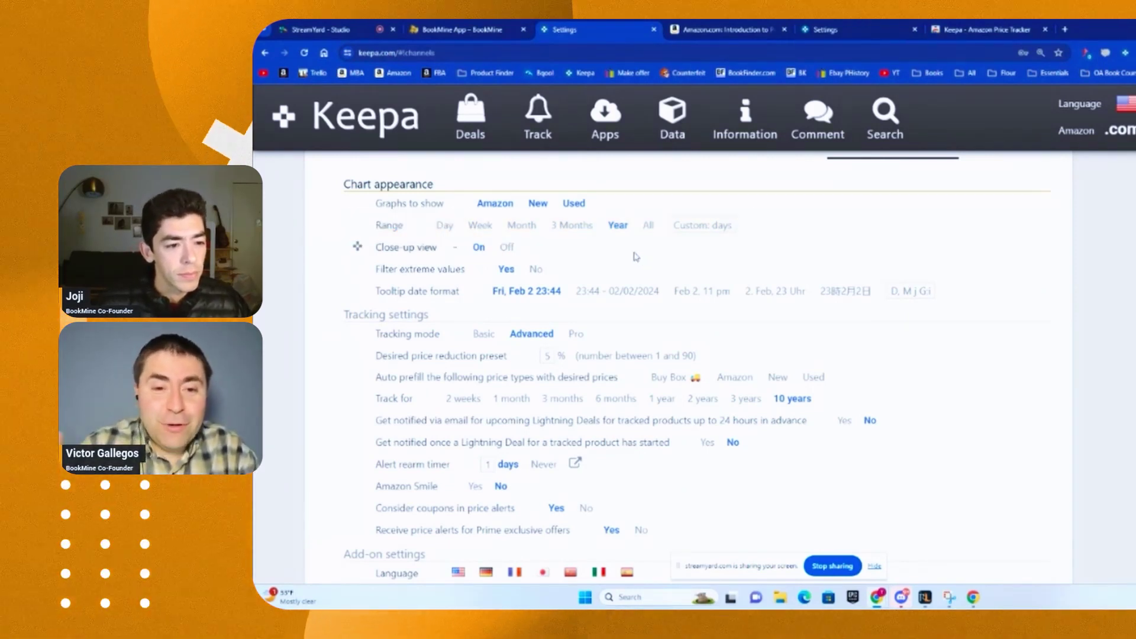
{"action": "scroll", "coordinate": [635, 256], "scroll_direction": "down", "scroll_amount": 3}
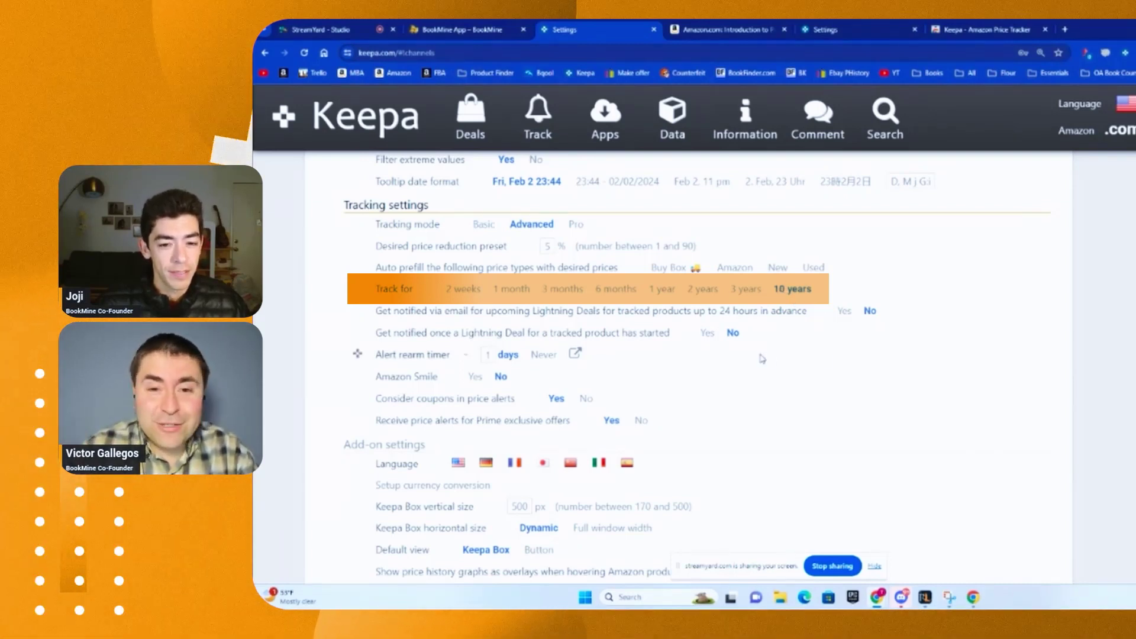
{"action": "scroll", "coordinate": [761, 359], "scroll_direction": "down", "scroll_amount": 1}
{"action": "scroll", "coordinate": [738, 336], "scroll_direction": "down", "scroll_amount": 1}
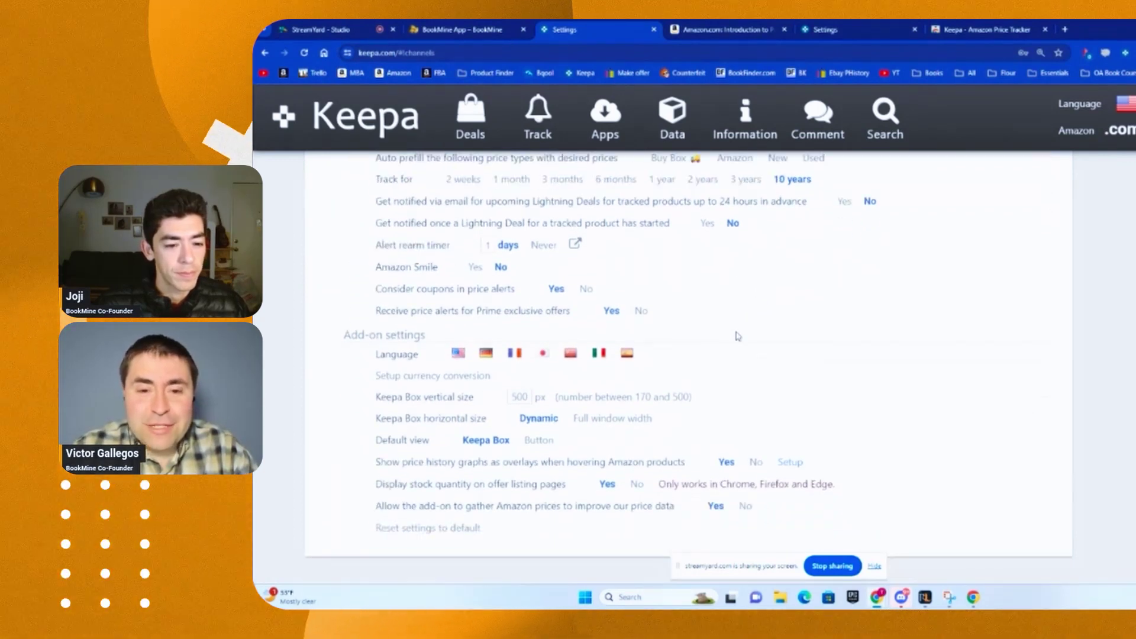
{"action": "scroll", "coordinate": [738, 336], "scroll_direction": "down", "scroll_amount": 1}
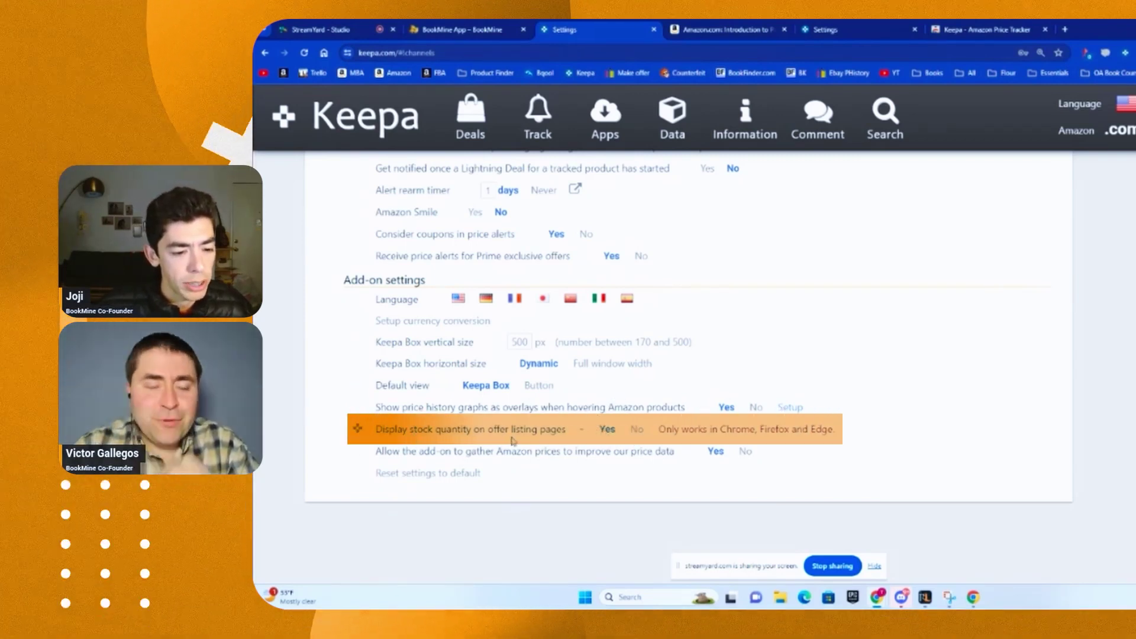
{"action": "left_click", "coordinate": [606, 430]}
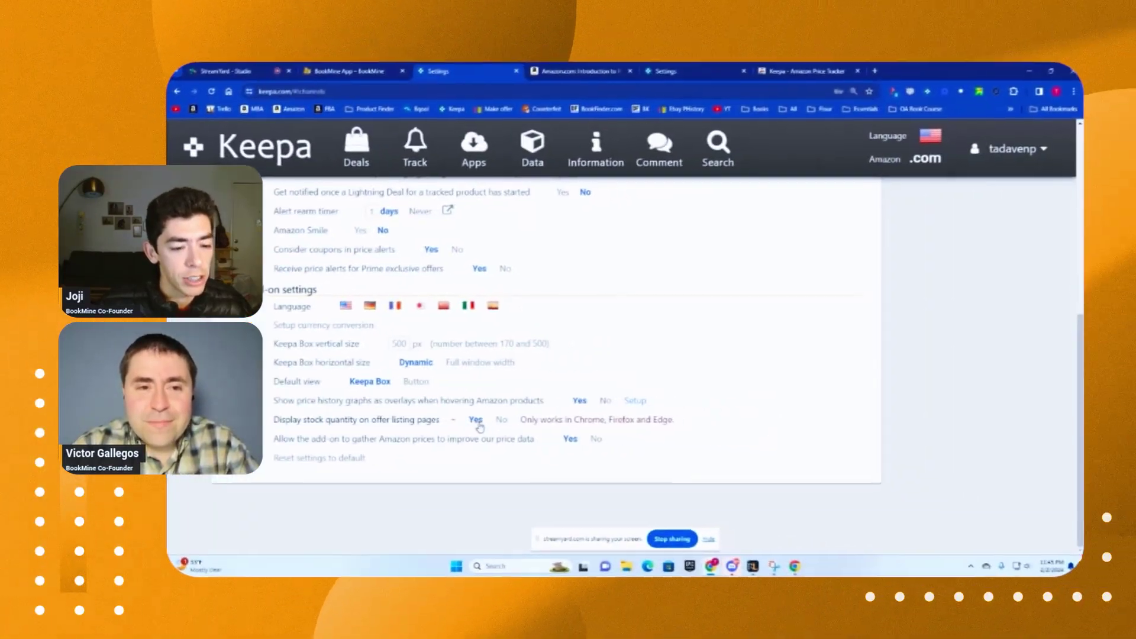
Step: Switch to the Introduction to Probability and Statistics page on Amazon, open its new and used offers, and examine the stock quantities
{"action": "left_click", "coordinate": [576, 72]}
{"action": "scroll", "coordinate": [704, 290], "scroll_direction": "down", "scroll_amount": 10}
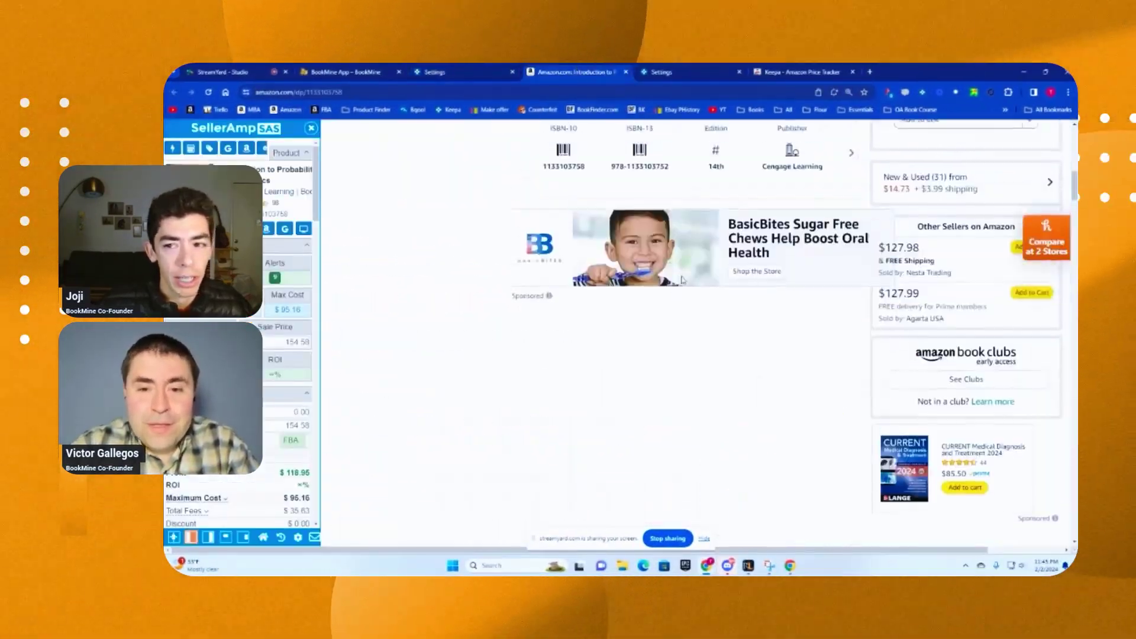
{"action": "scroll", "coordinate": [704, 289], "scroll_direction": "up", "scroll_amount": 2}
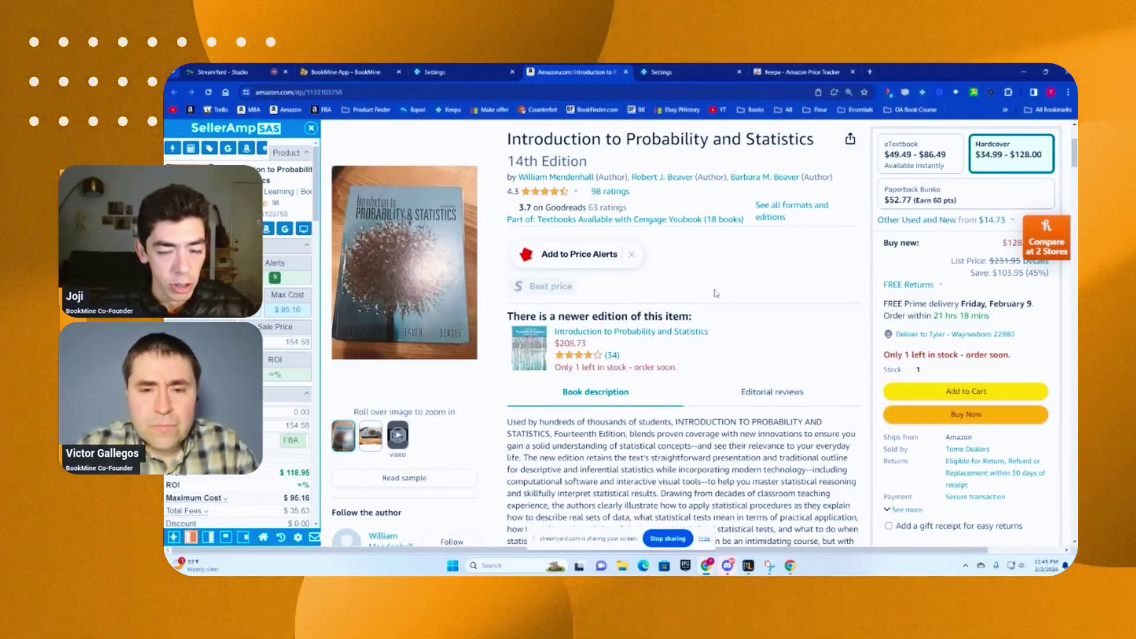
{"action": "scroll", "coordinate": [934, 321], "scroll_direction": "down", "scroll_amount": 4}
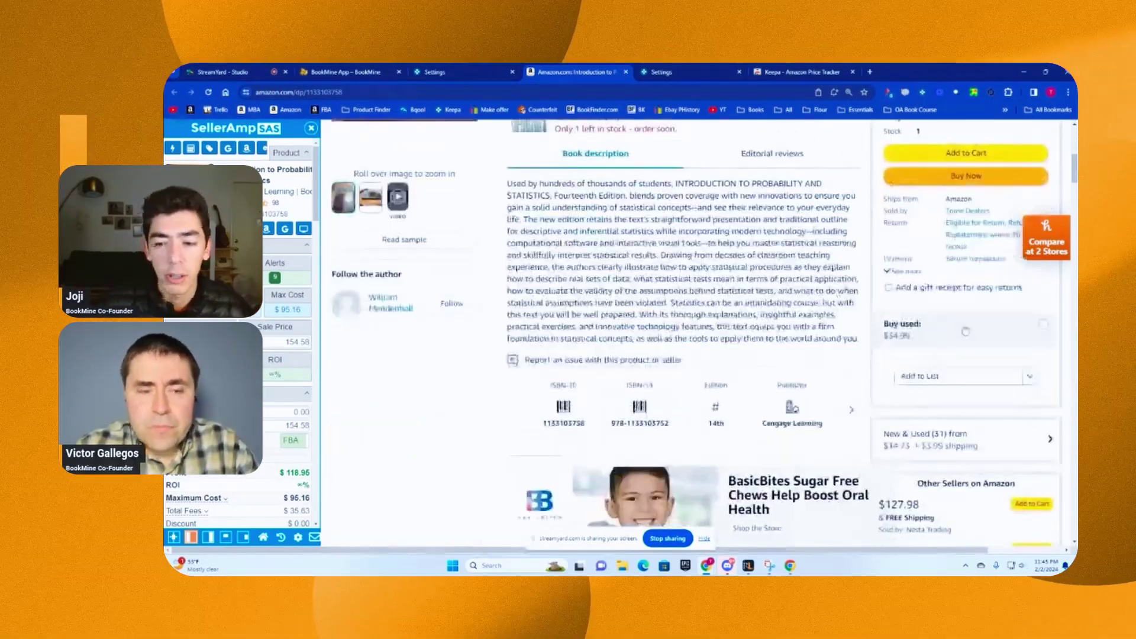
{"action": "left_click", "coordinate": [956, 434]}
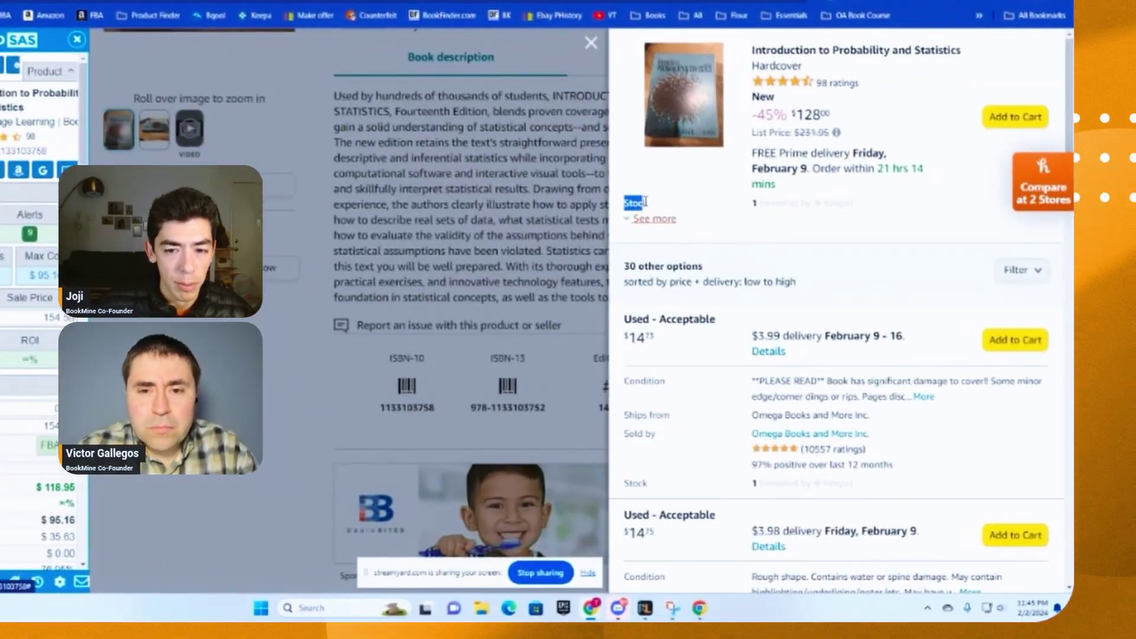
{"action": "left_click_drag", "start_coordinate": [645, 202], "coordinate": [649, 203]}
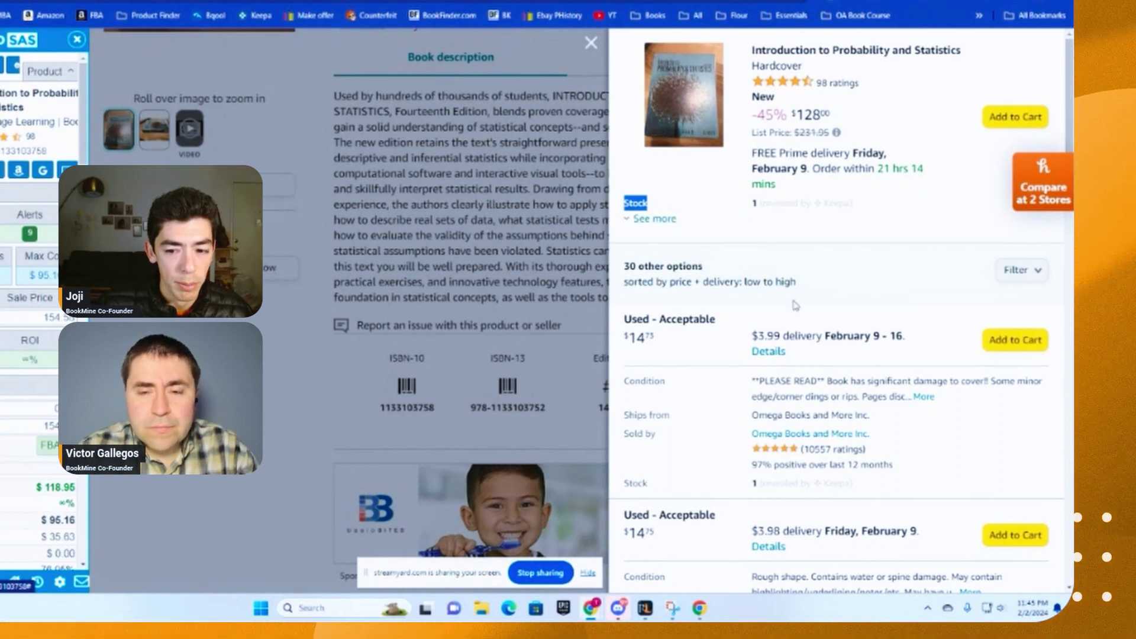
{"action": "scroll", "coordinate": [796, 297], "scroll_direction": "down", "scroll_amount": 5}
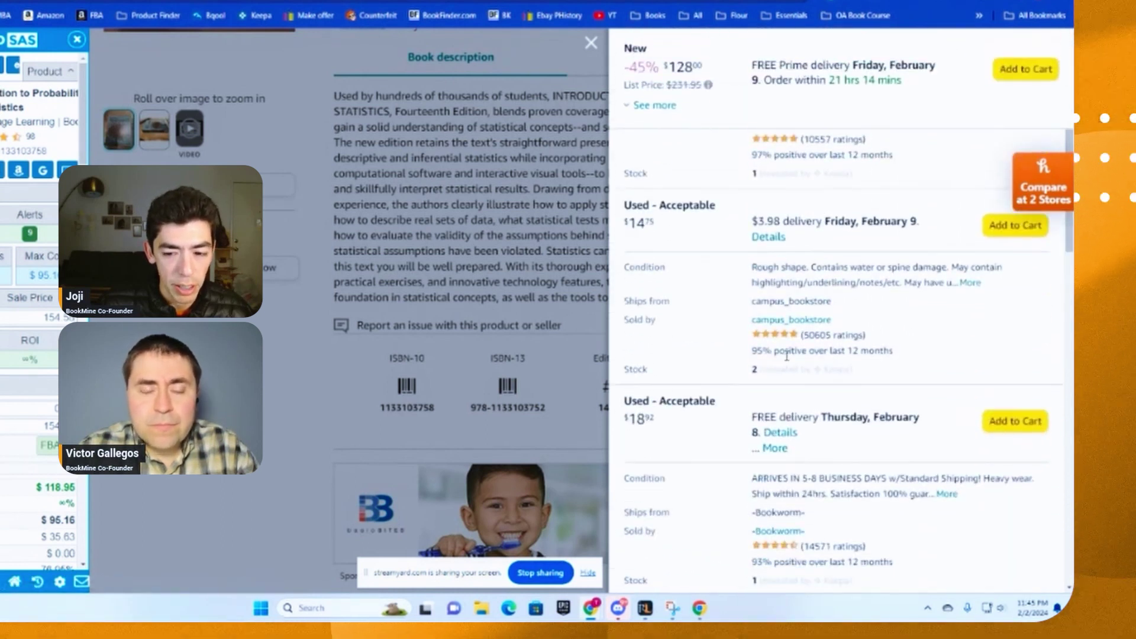
{"action": "scroll", "coordinate": [784, 353], "scroll_direction": "down", "scroll_amount": 3}
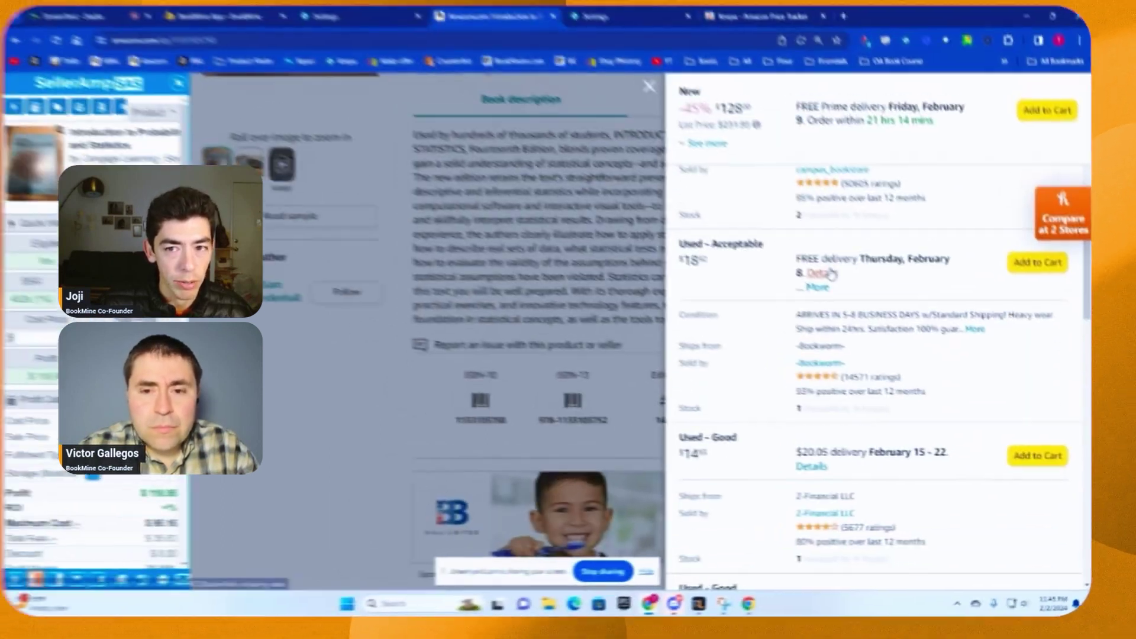
Step: Glance at the Keepa extension's Chrome Web Store page, and return to the Amazon offers to compare each seller's price, condition and stock
{"action": "left_click", "coordinate": [806, 31]}
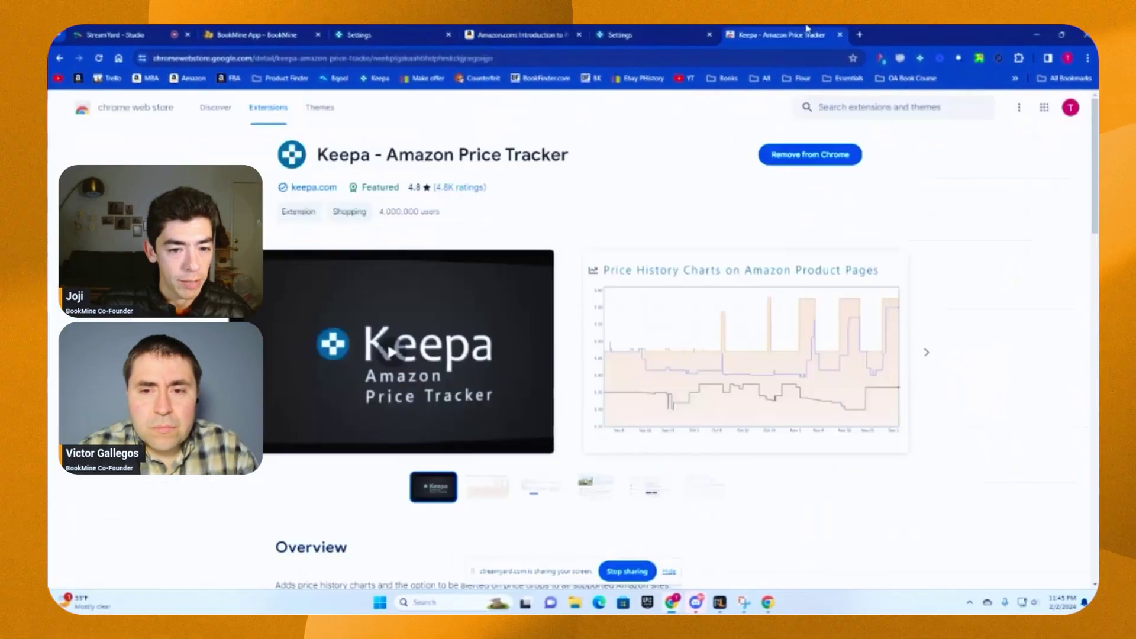
{"action": "left_click", "coordinate": [651, 35]}
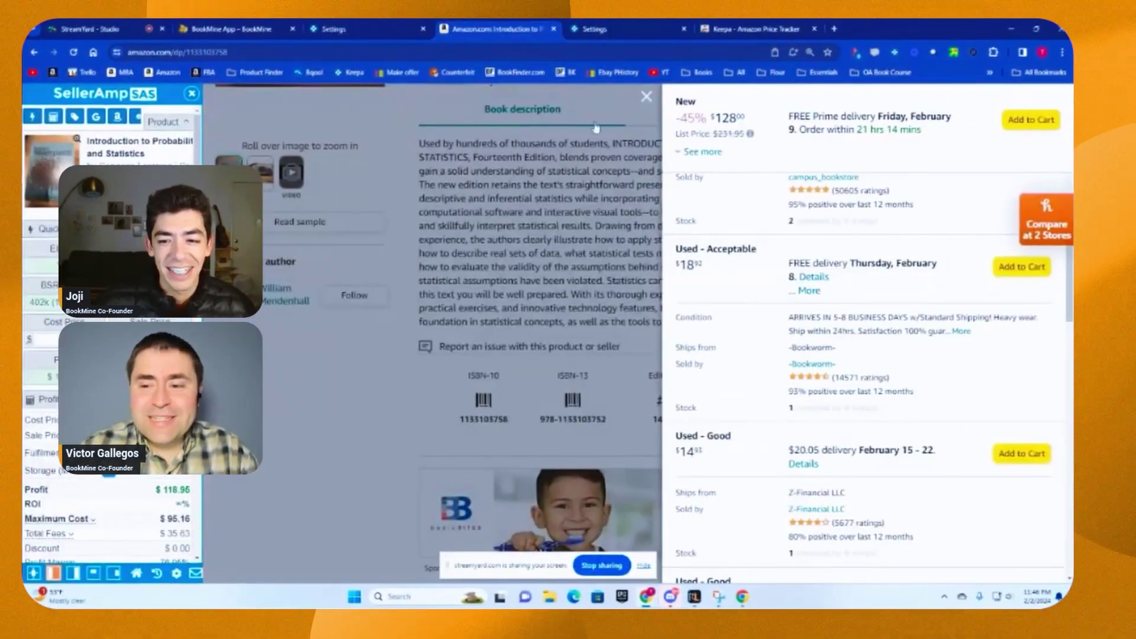
{"action": "scroll", "coordinate": [797, 294], "scroll_direction": "down", "scroll_amount": 5}
{"action": "scroll", "coordinate": [797, 294], "scroll_direction": "down", "scroll_amount": 15}
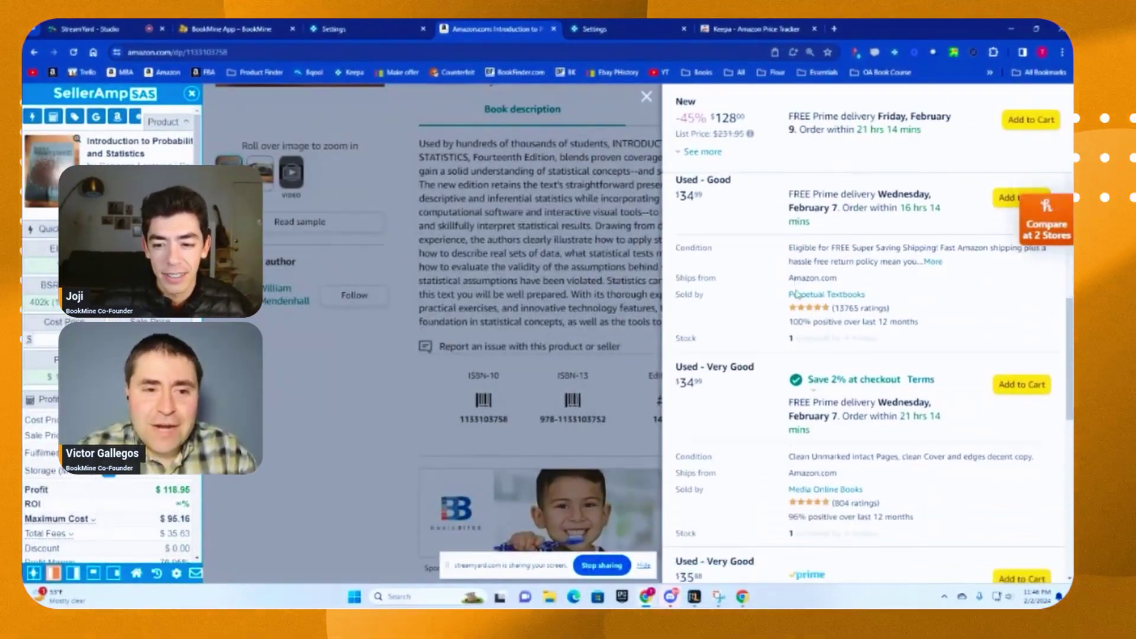
{"action": "scroll", "coordinate": [802, 329], "scroll_direction": "down", "scroll_amount": 2}
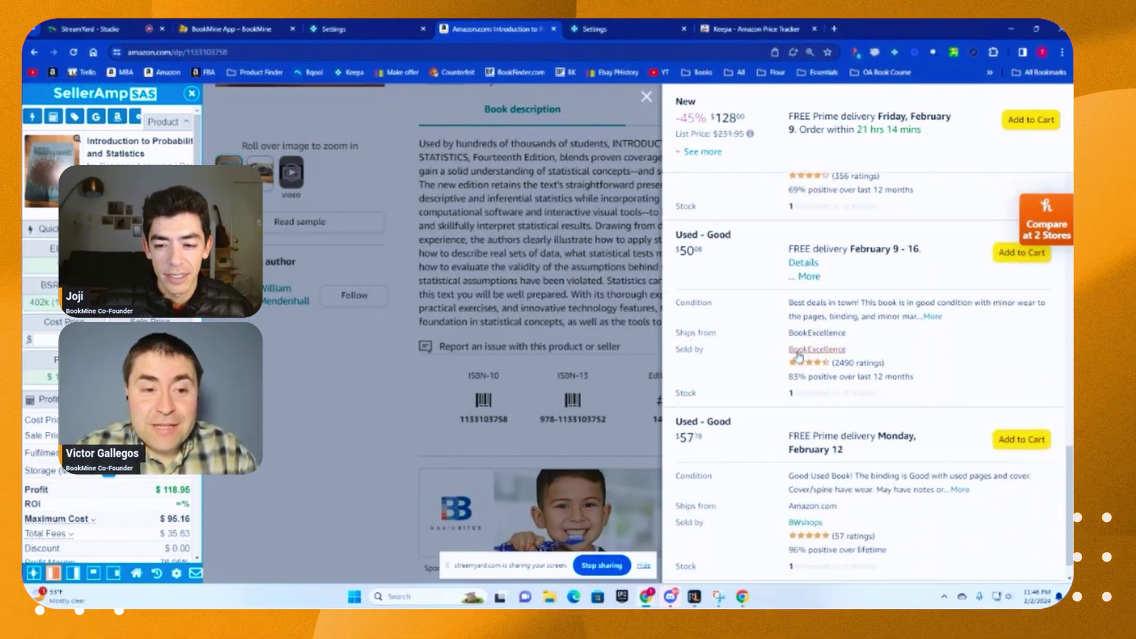
{"action": "scroll", "coordinate": [799, 355], "scroll_direction": "up", "scroll_amount": 20}
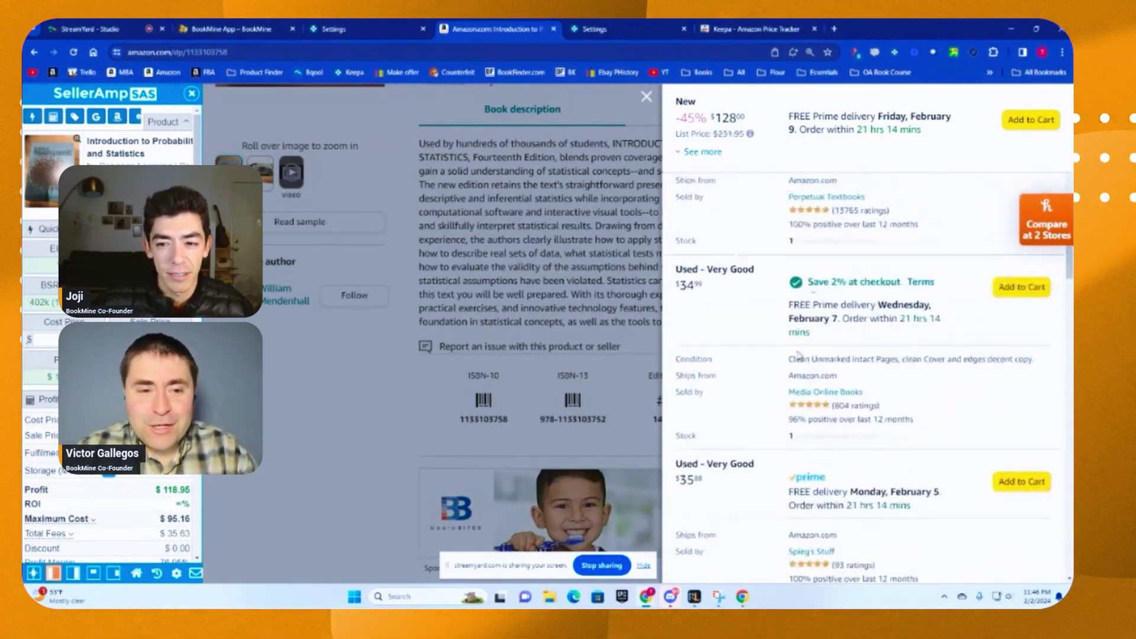
{"action": "scroll", "coordinate": [798, 358], "scroll_direction": "up", "scroll_amount": 3}
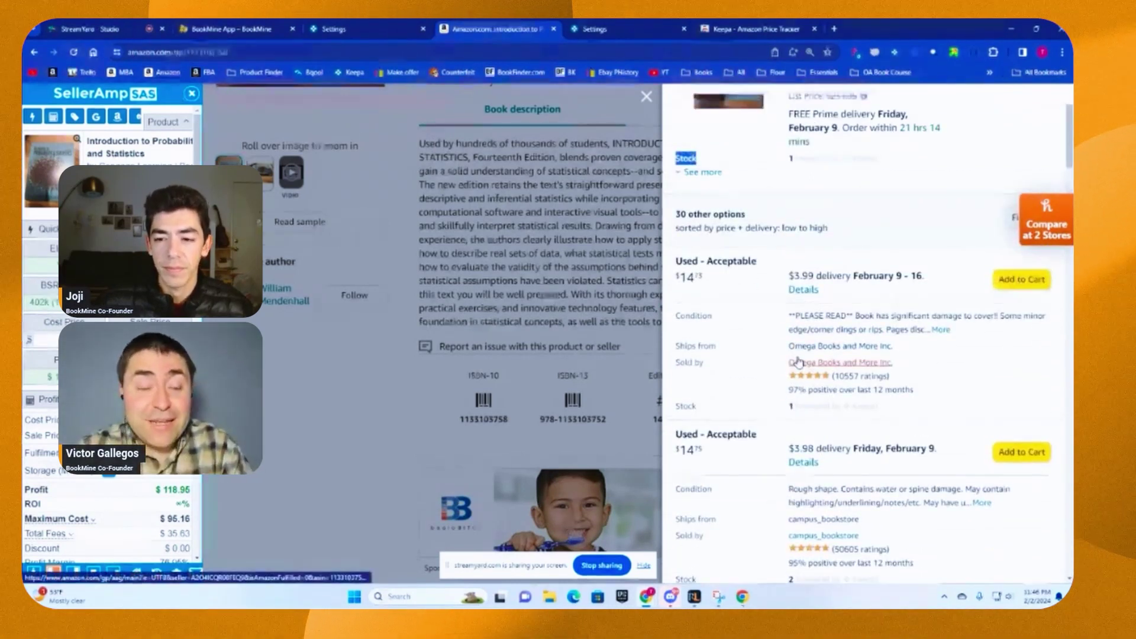
{"action": "scroll", "coordinate": [798, 361], "scroll_direction": "up", "scroll_amount": 2}
{"action": "scroll", "coordinate": [799, 360], "scroll_direction": "down", "scroll_amount": 7}
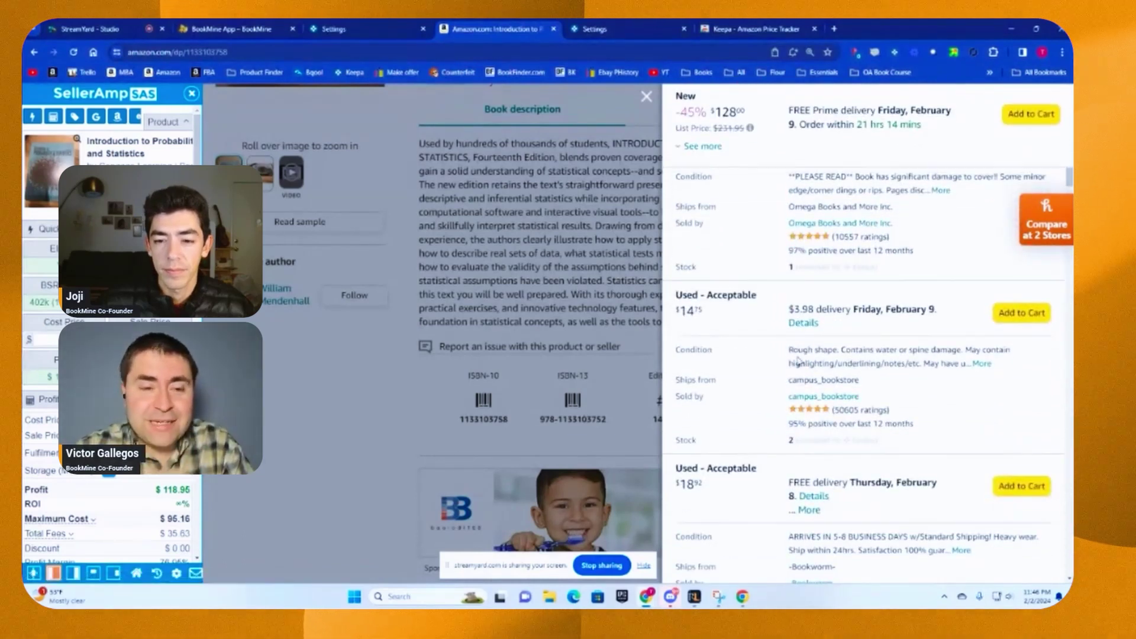
{"action": "scroll", "coordinate": [796, 355], "scroll_direction": "up", "scroll_amount": 1}
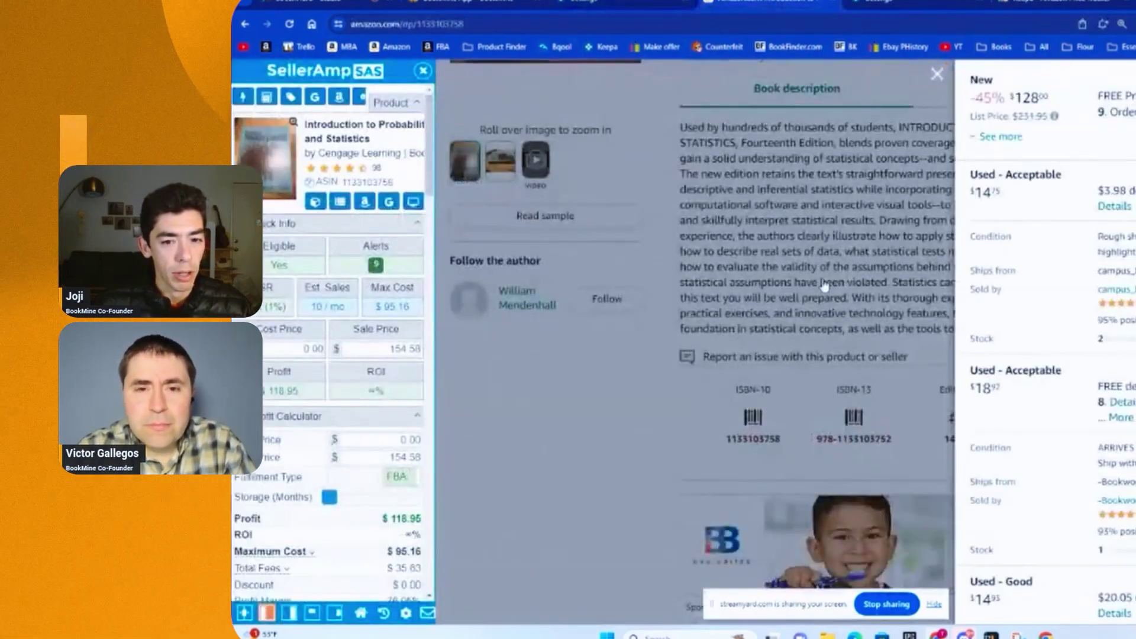
Step: Close the offers list and browse down the textbook's Amazon product page
{"action": "scroll", "coordinate": [848, 345], "scroll_direction": "up", "scroll_amount": 5}
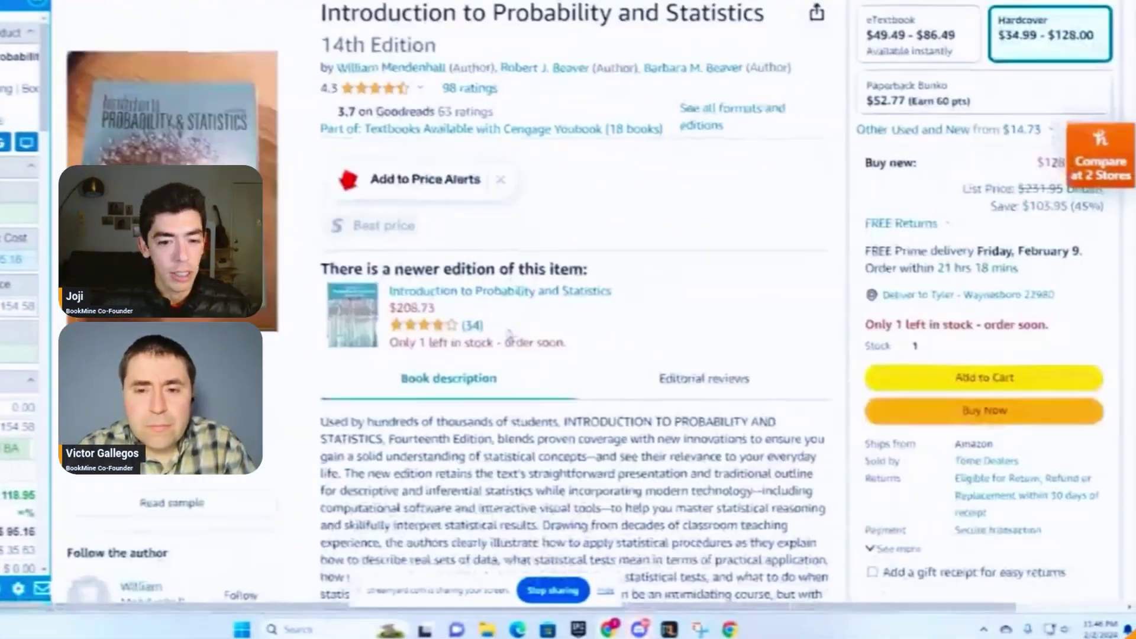
{"action": "scroll", "coordinate": [828, 367], "scroll_direction": "down", "scroll_amount": 2}
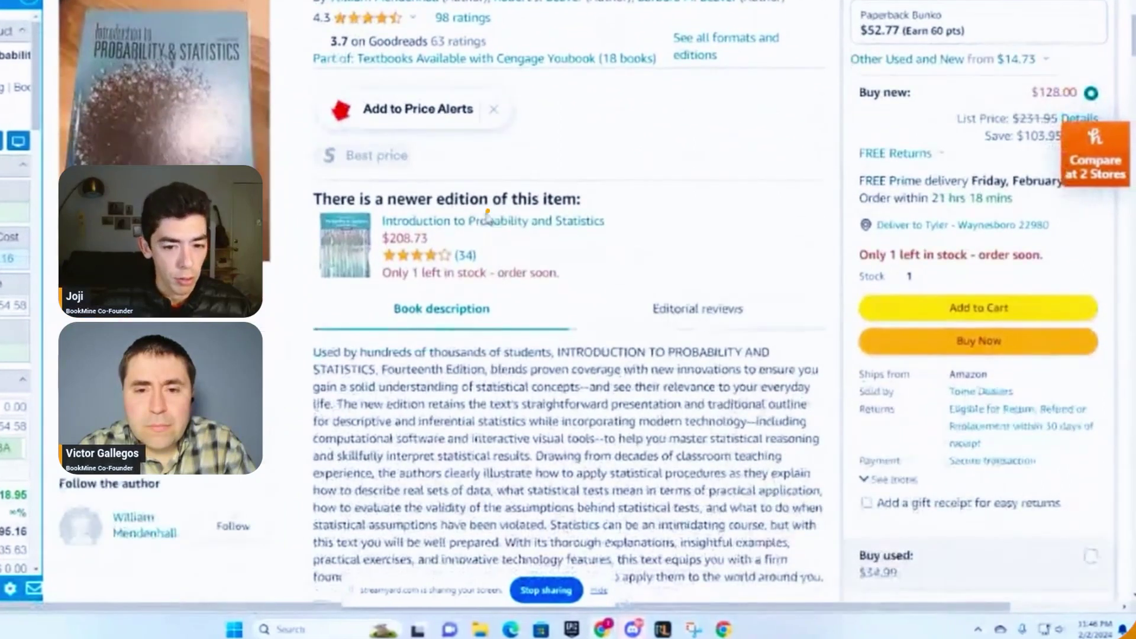